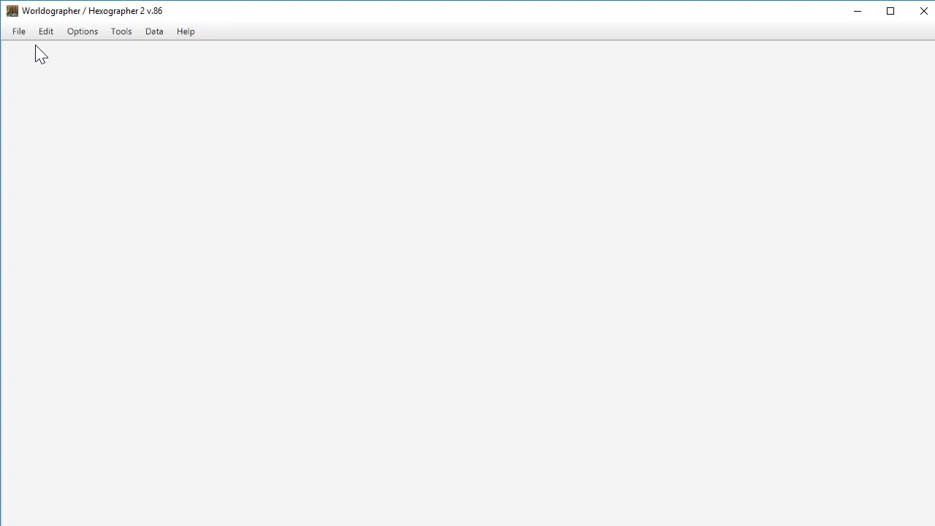
Create a new 100 x 50 hex full-world map with generated terrain using the default setup
left_click(19, 33)
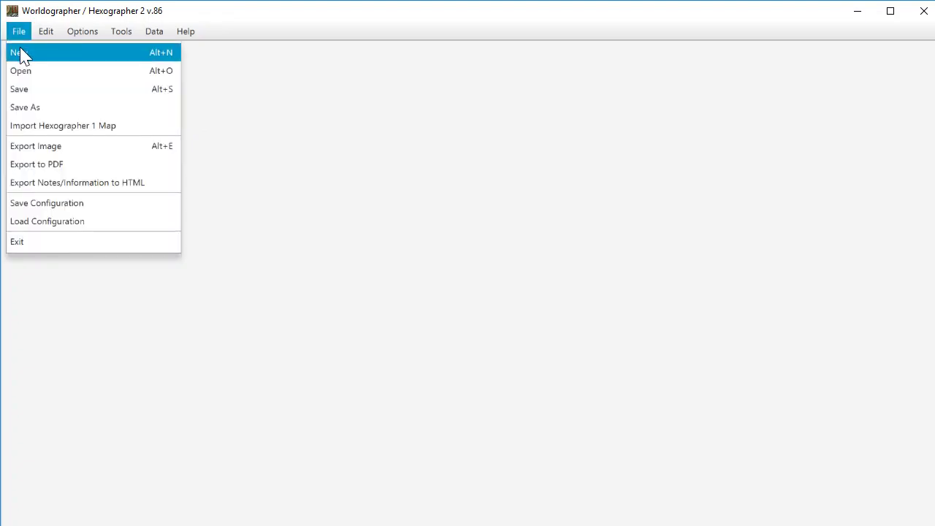
left_click(22, 58)
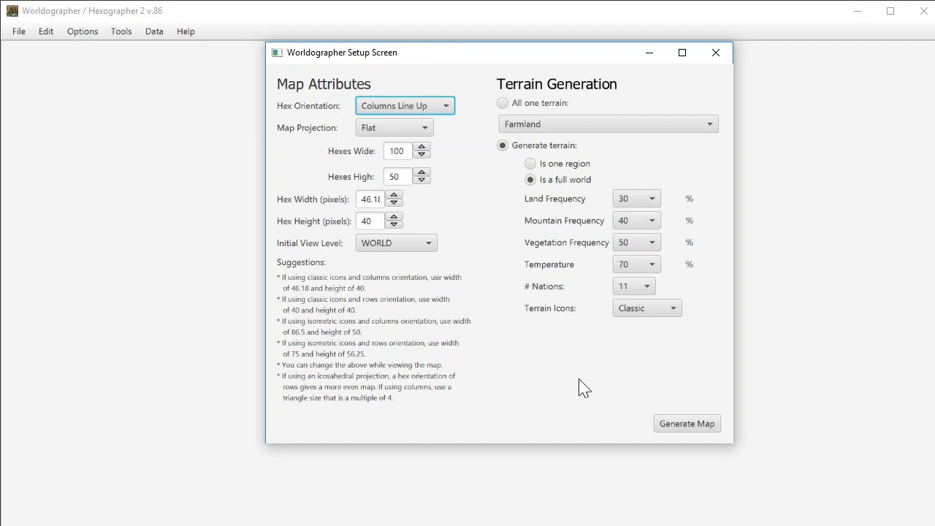
left_click(684, 430)
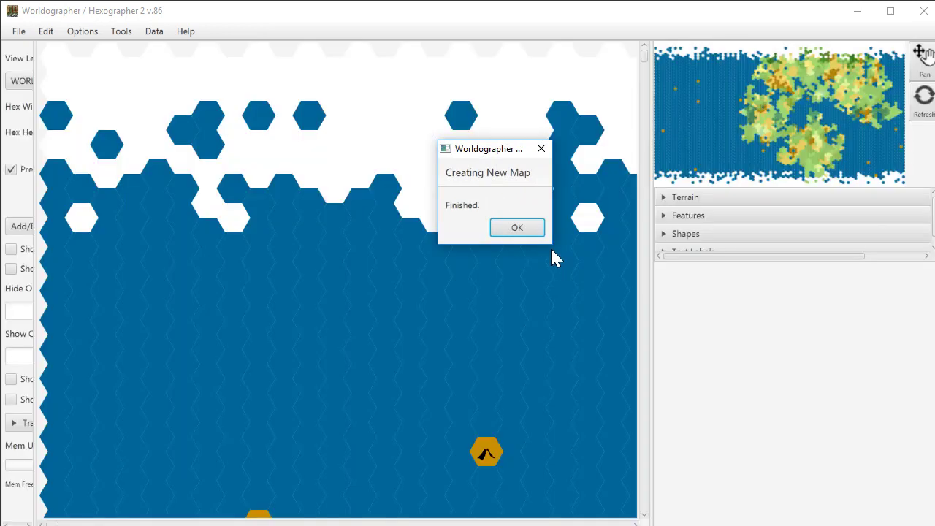
Close the Finished notice, widen the left settings panel and pan to the main landmass
left_click(529, 229)
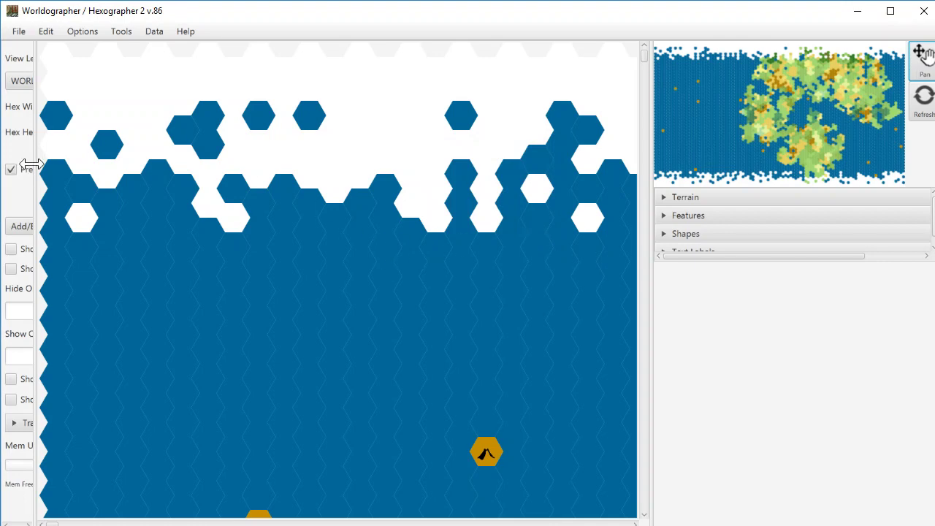
left_click_drag(37, 167, 109, 168)
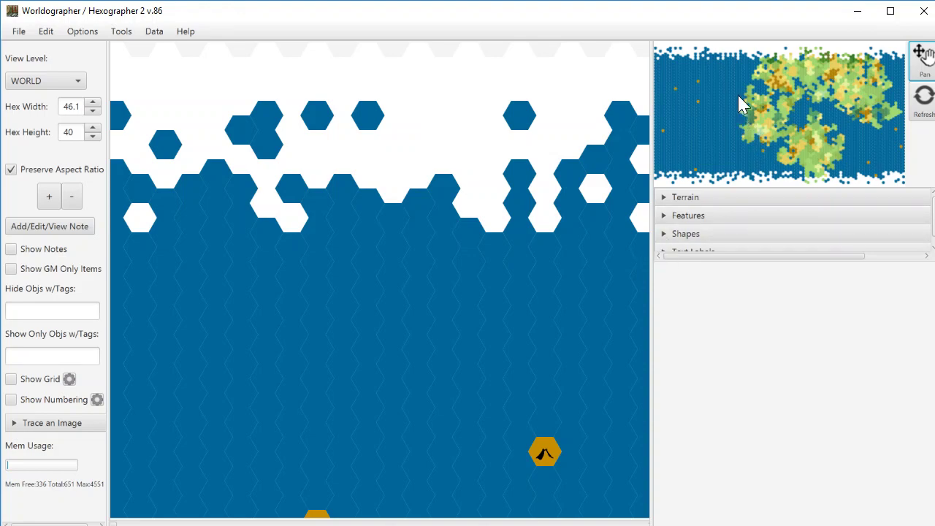
left_click_drag(840, 73, 766, 86)
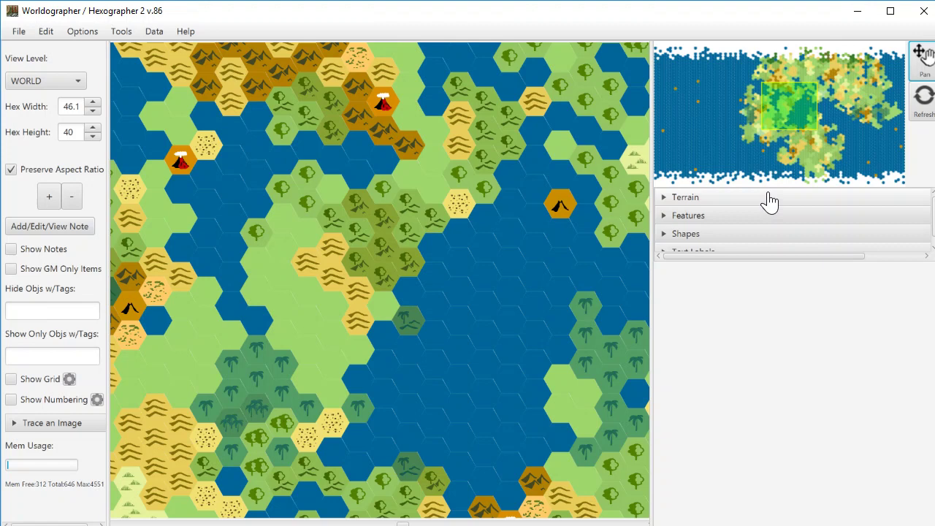
Place a black factory settlement icon on a land hex near the upper centre
left_click(736, 222)
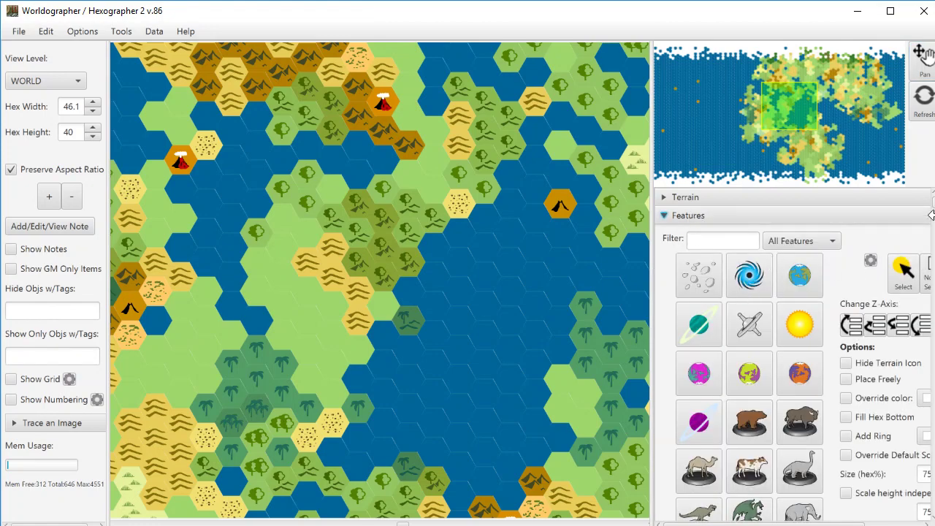
scroll(748, 351, "down", 15)
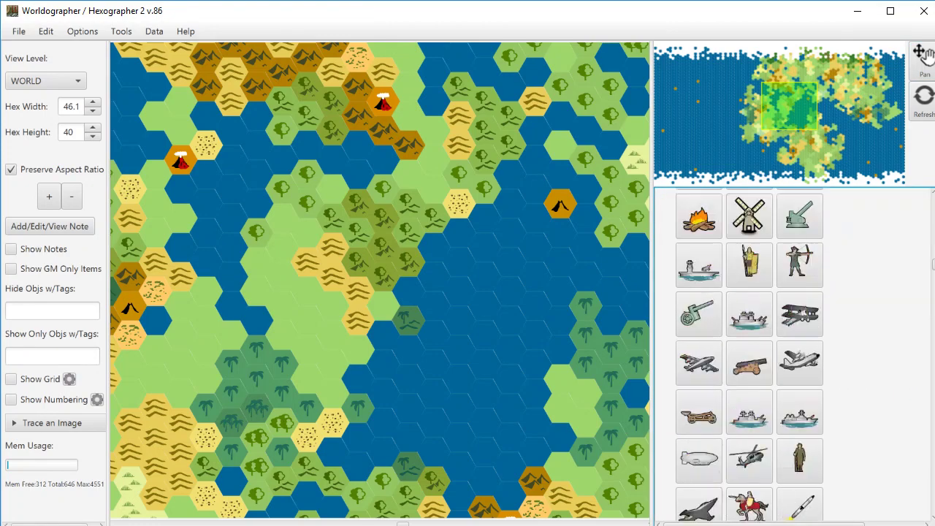
scroll(748, 354, "down", 15)
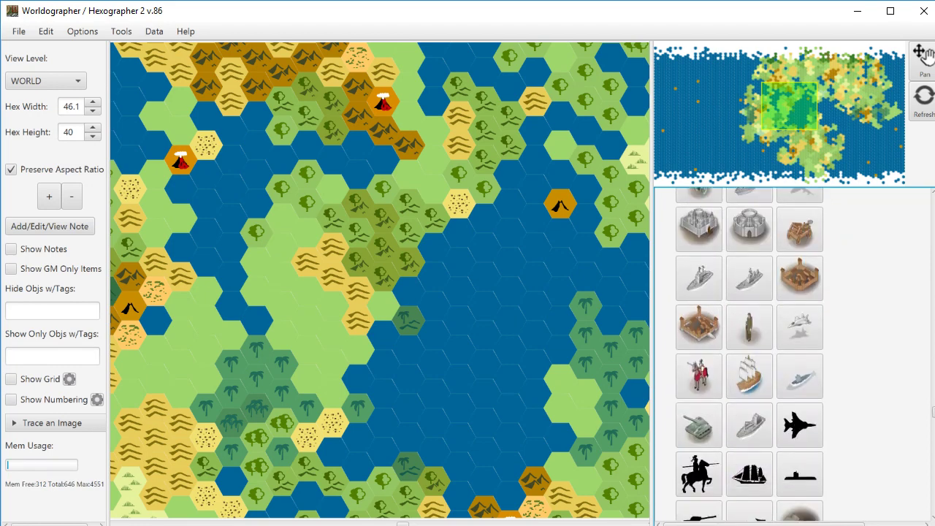
scroll(748, 354, "down", 15)
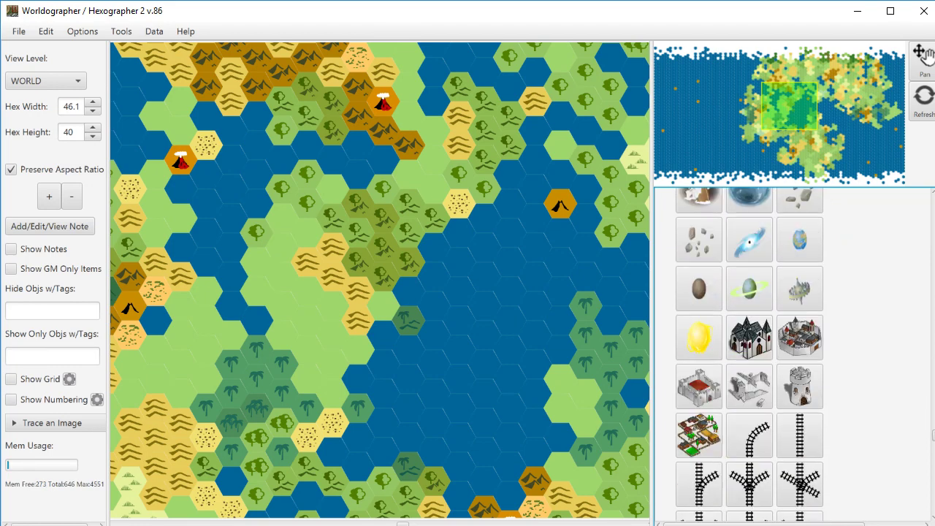
scroll(748, 355, "down", 3)
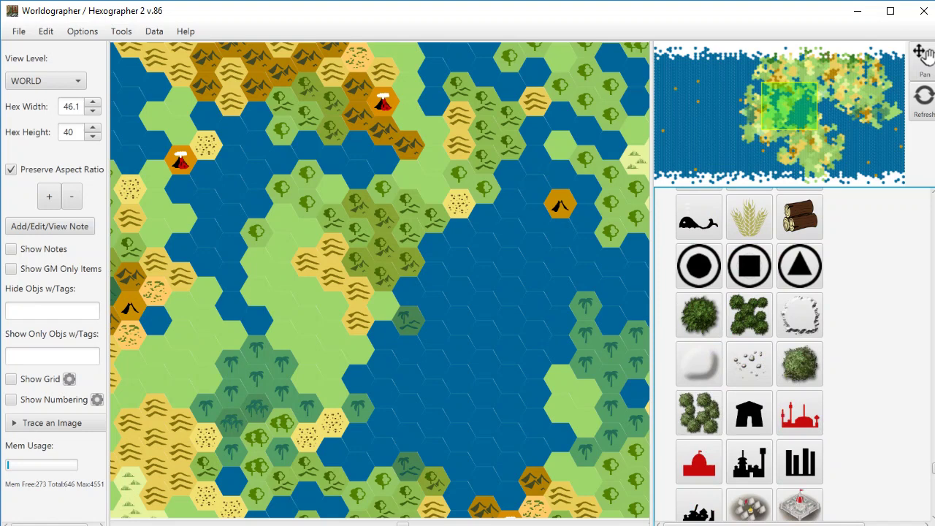
scroll(923, 417, "up", 1)
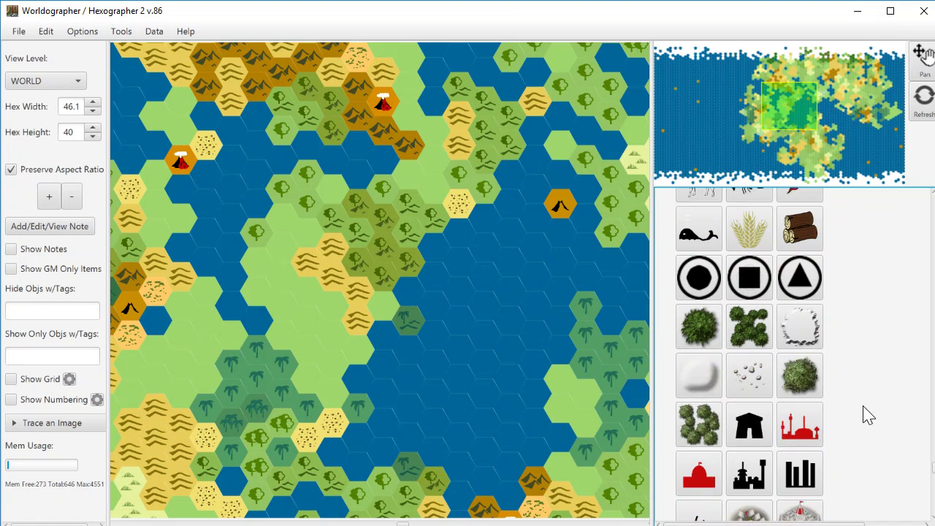
left_click(761, 485)
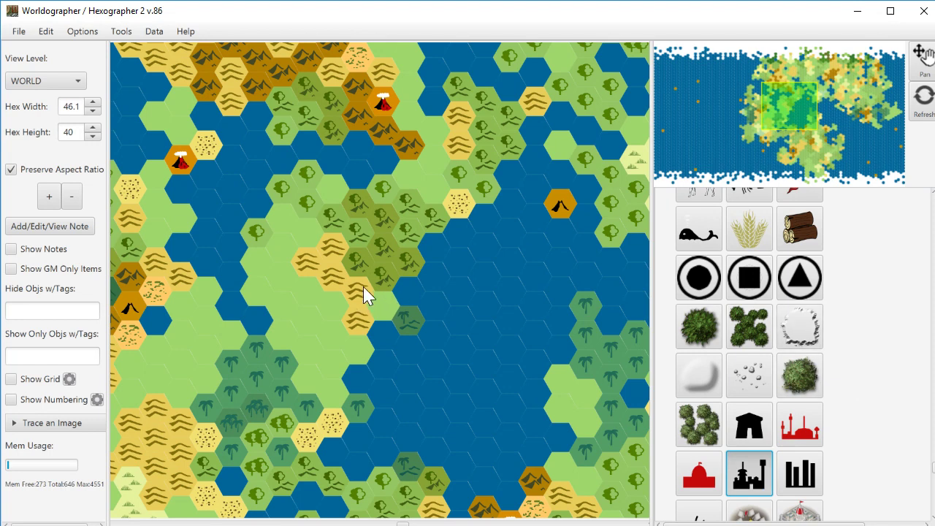
left_click(409, 175)
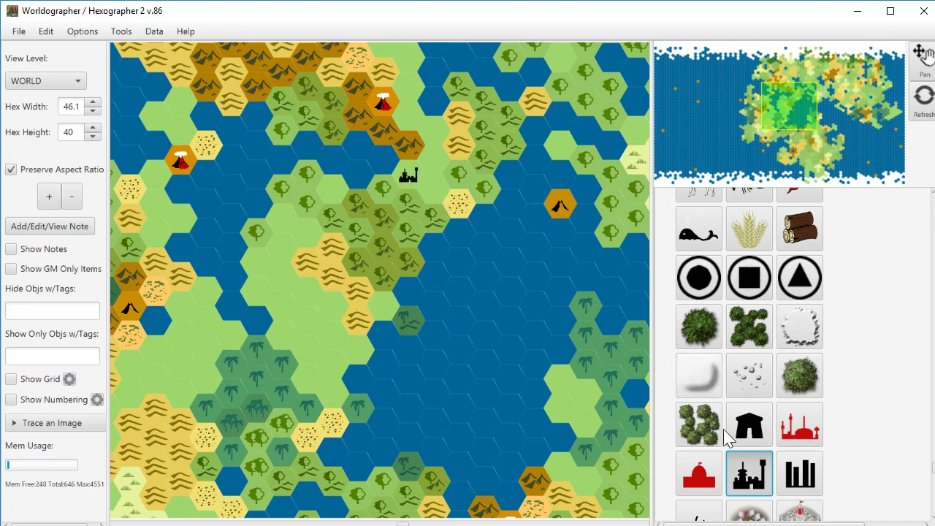
Place a black gate settlement icon on a grassland hex
left_click(803, 430)
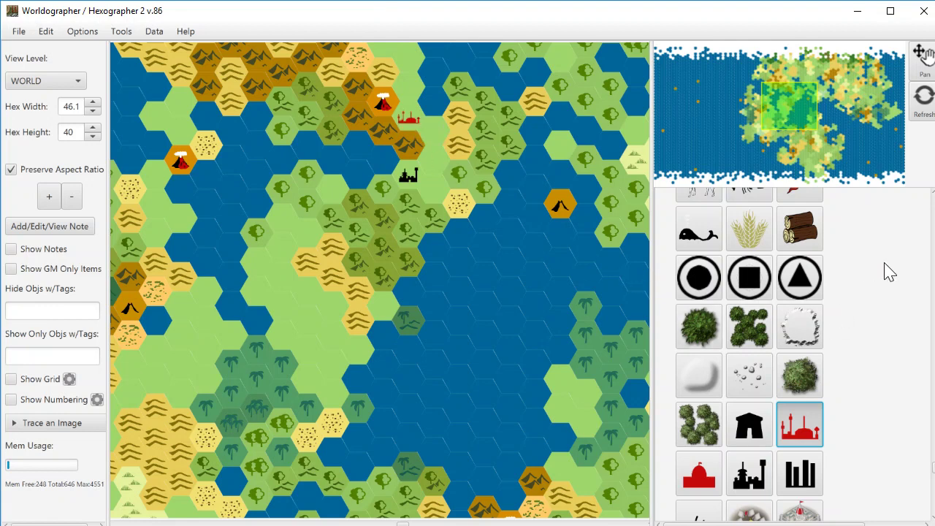
left_click(760, 431)
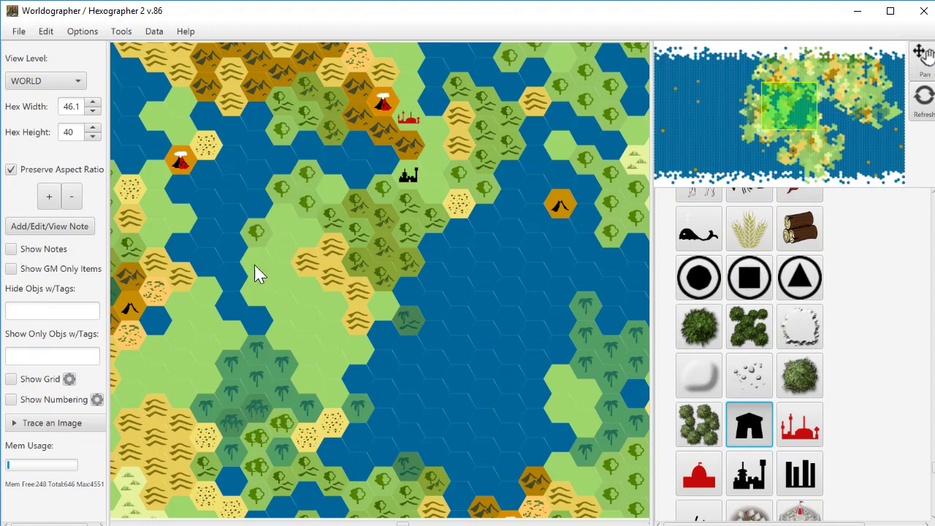
left_click(306, 238)
scroll(749, 354, "up", 15)
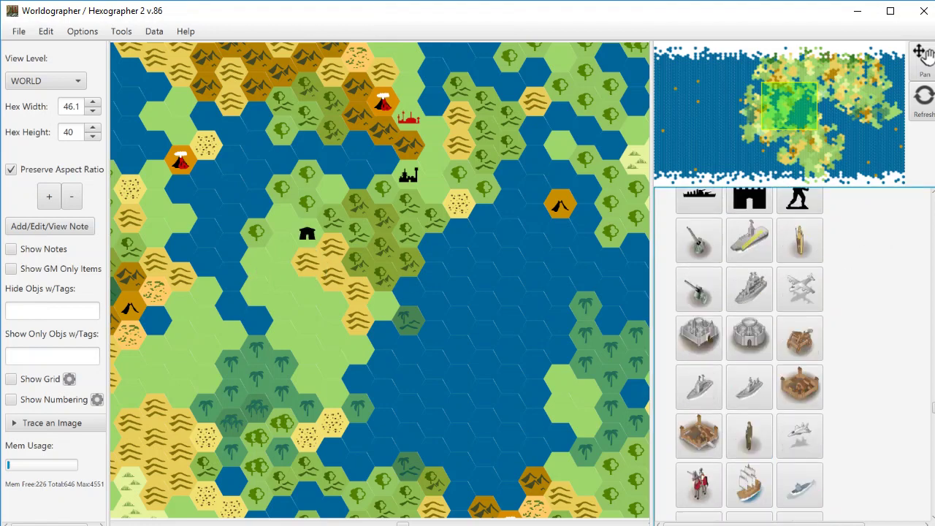
scroll(792, 354, "up", 3)
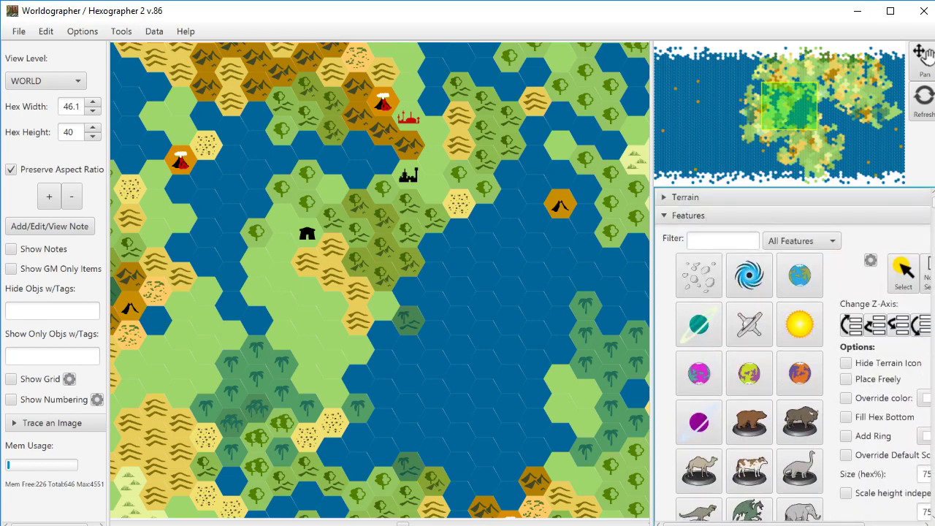
Draw a light blue river line across the central grassland
left_click(812, 217)
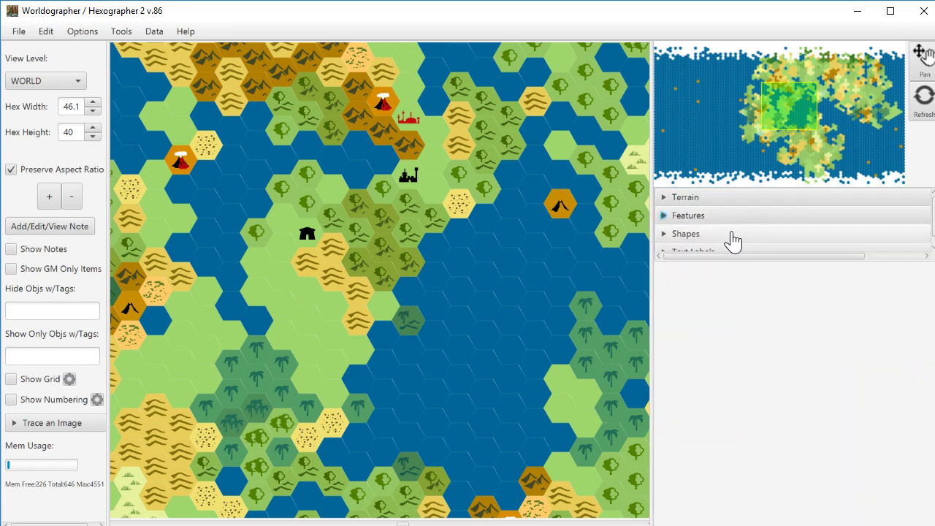
left_click(732, 233)
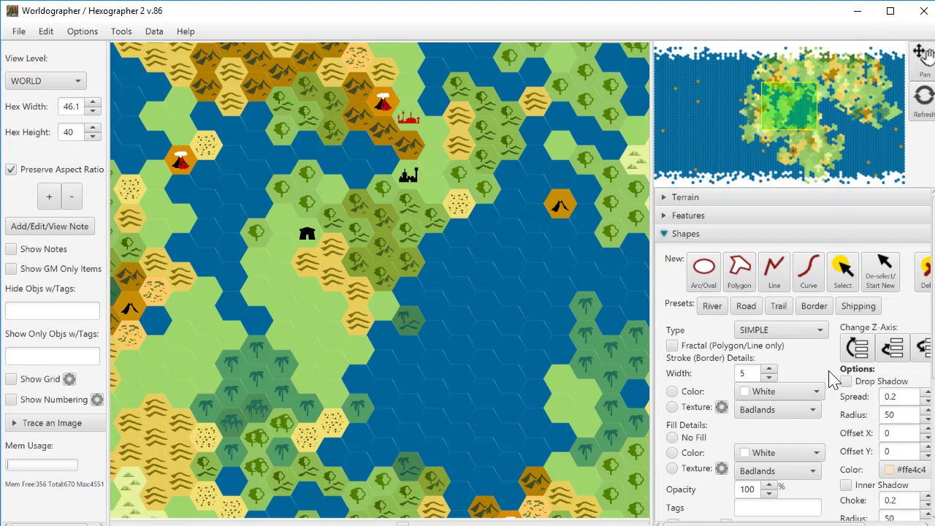
left_click(713, 307)
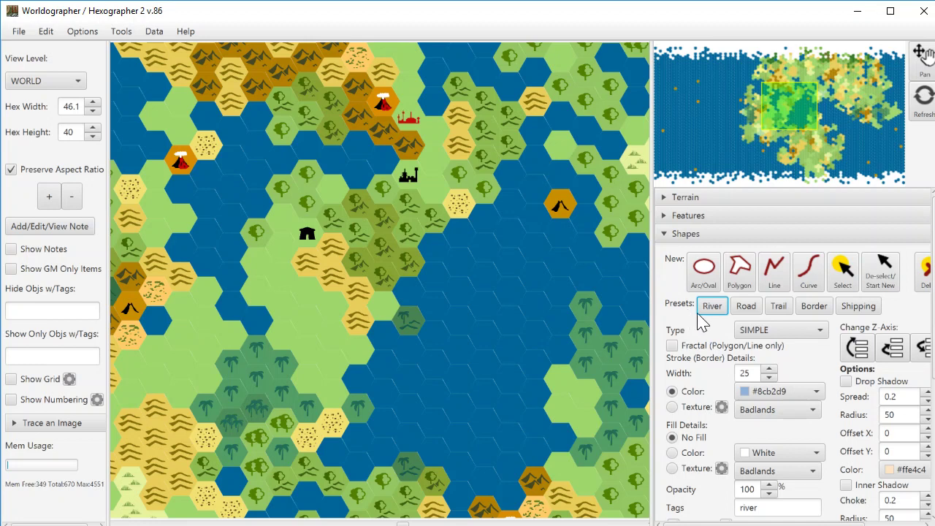
left_click(773, 278)
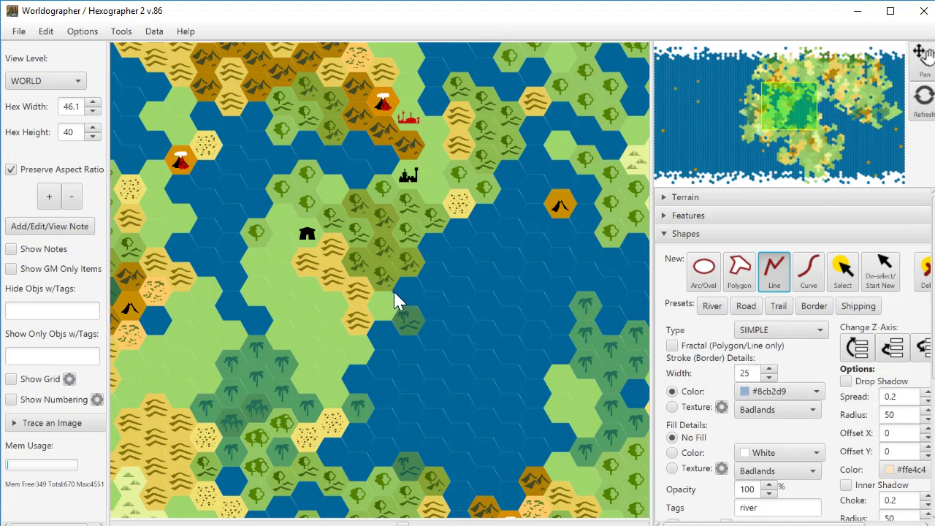
left_click_drag(346, 298, 300, 293)
Draw a second river westward through the southern forest
left_click(883, 269)
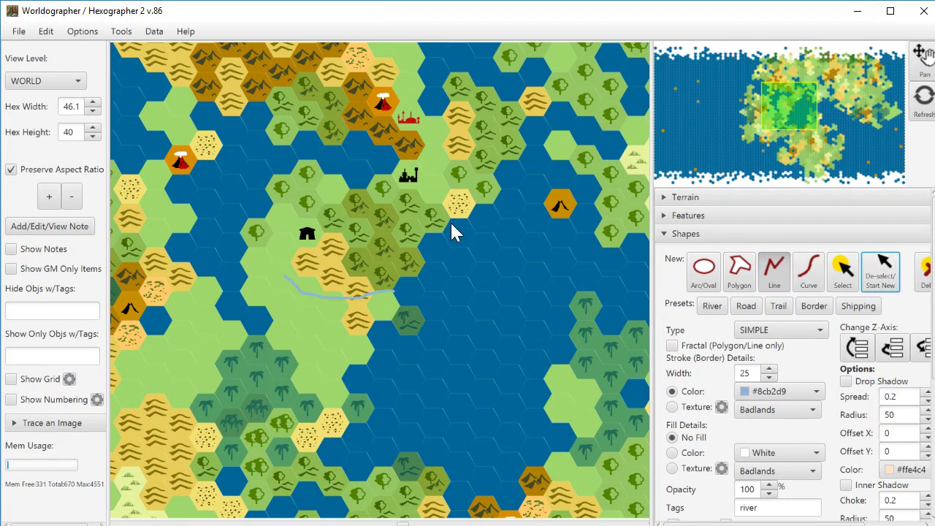
left_click(376, 406)
left_click_drag(292, 395, 214, 412)
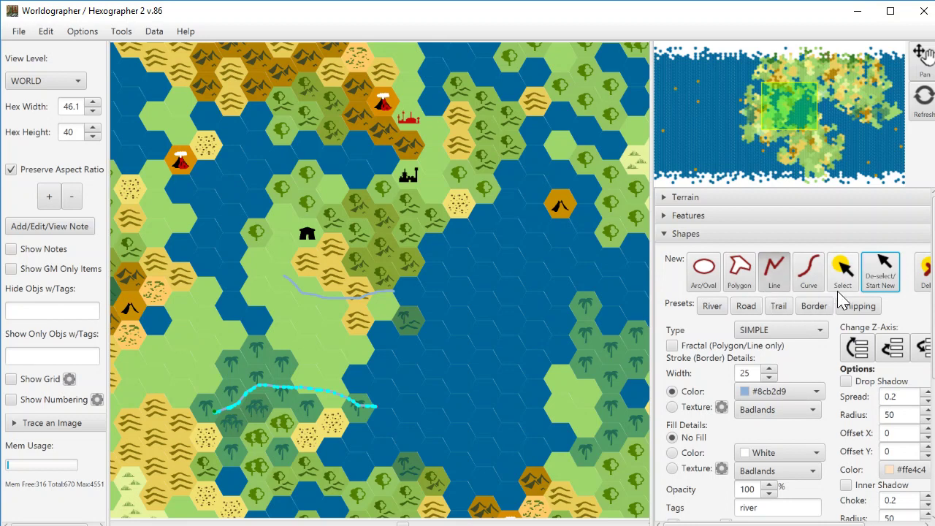
left_click(882, 273)
left_click(747, 307)
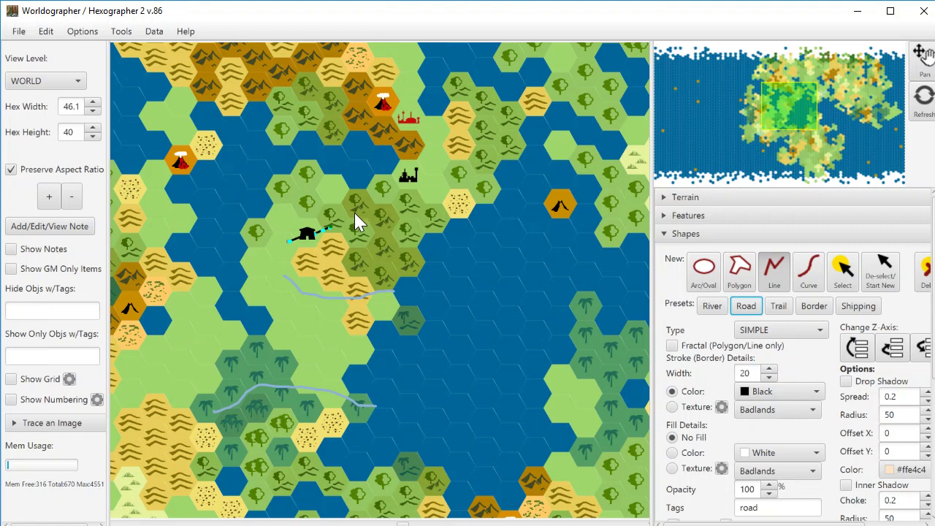
Extend the black road past the castle to the red city and finish it
mouse_move(354, 221)
left_mouse_down()
mouse_move(393, 192)
mouse_move(433, 141)
mouse_move(404, 118)
left_mouse_up()
left_click(880, 271)
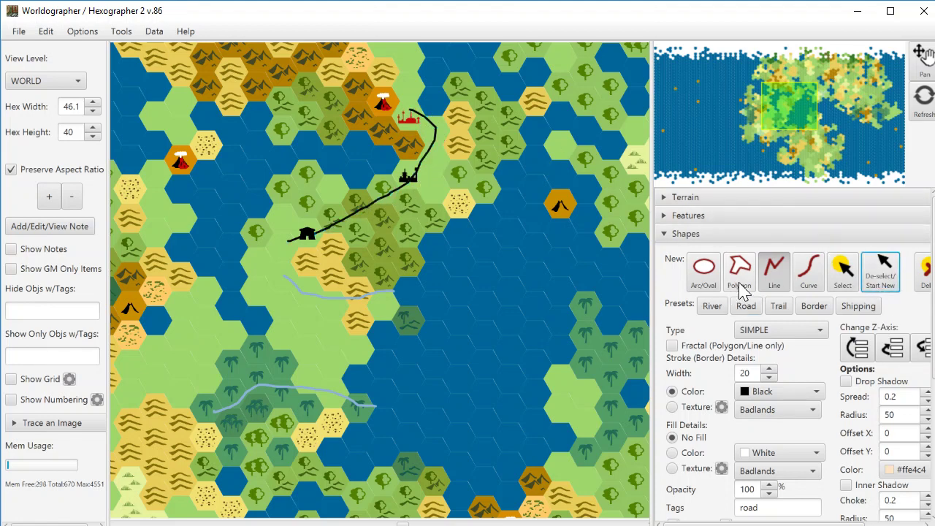
left_click(742, 287)
left_click(816, 309)
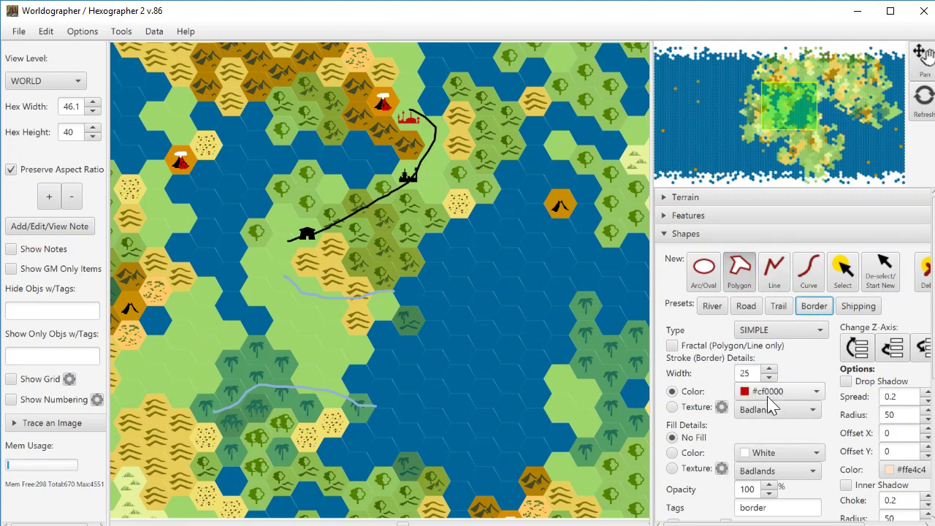
Outline the northern region around the hut and cities with a closed red border polygon
left_click(332, 89)
left_click(273, 152)
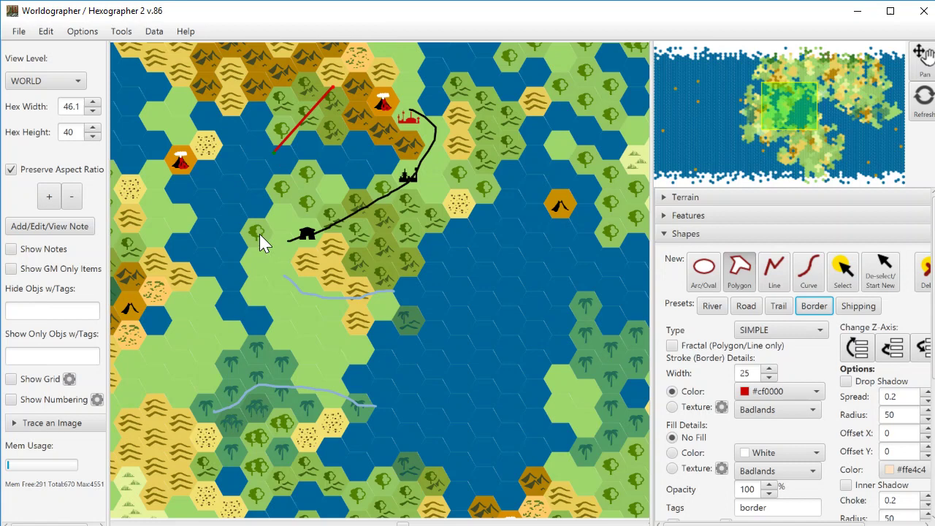
left_click(258, 232)
left_click(332, 291)
left_click(434, 276)
left_click(484, 218)
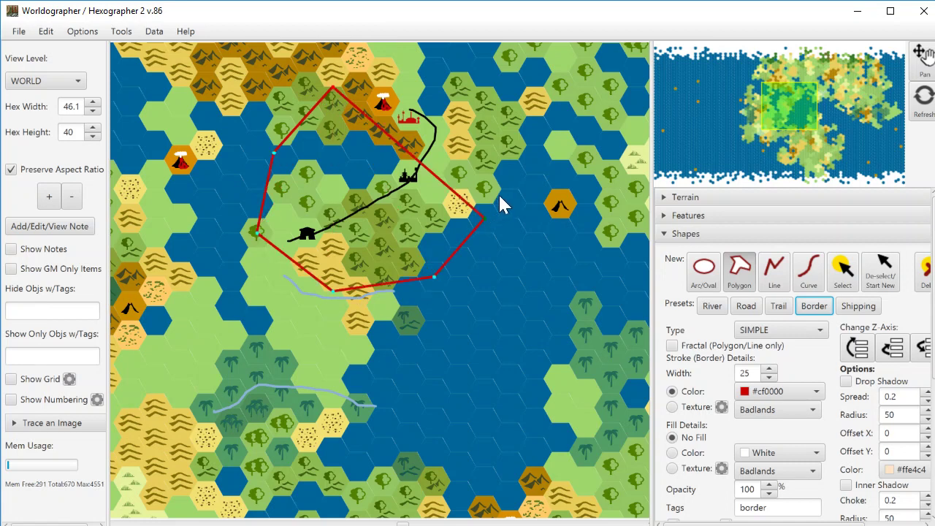
left_click(499, 195)
left_click(470, 127)
left_click(443, 93)
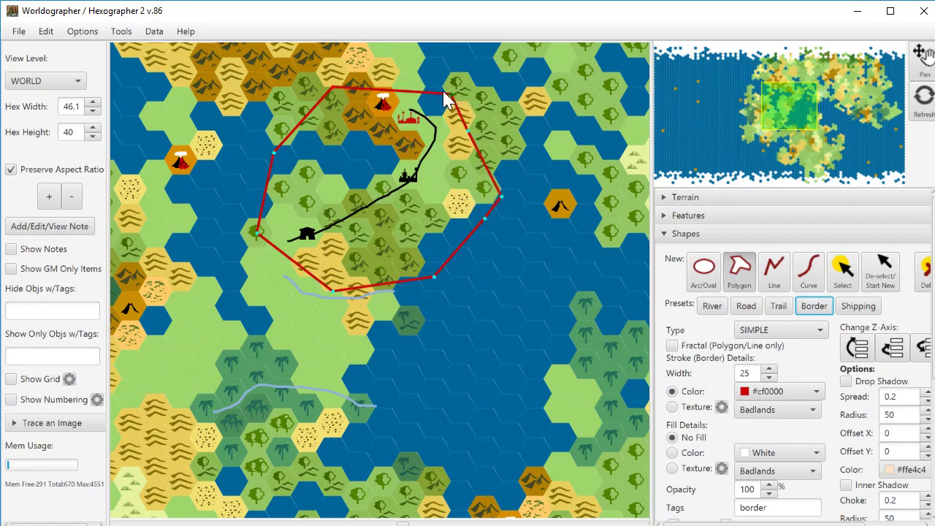
double_click(443, 89)
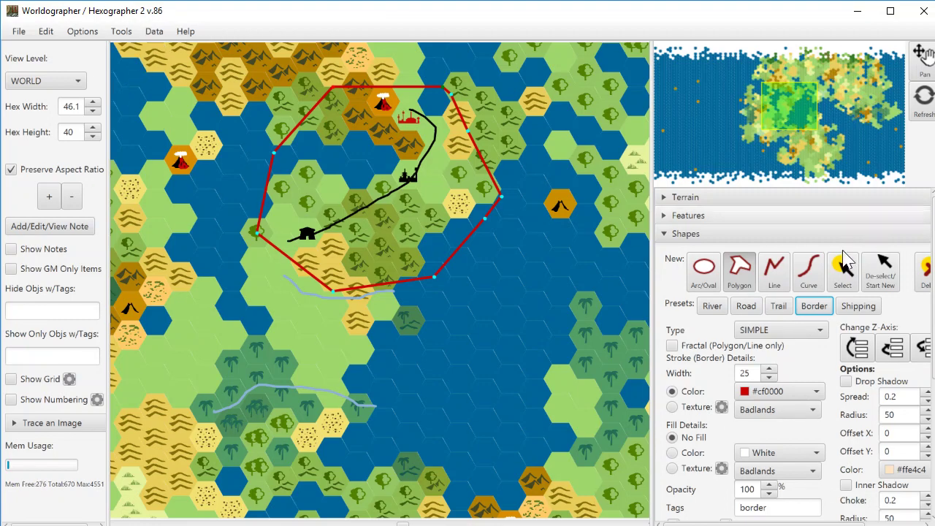
Open Configure Map Key and set its Position to Right of Map
left_click(880, 271)
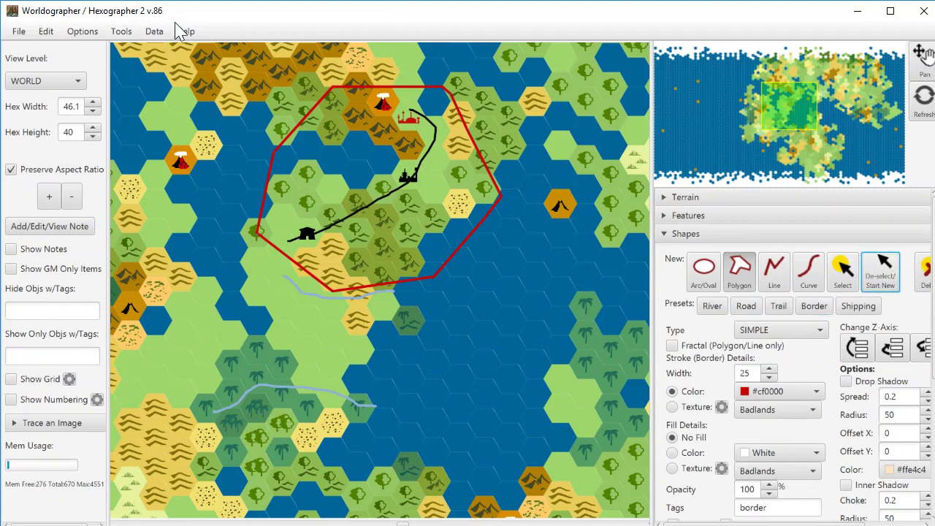
left_click(132, 33)
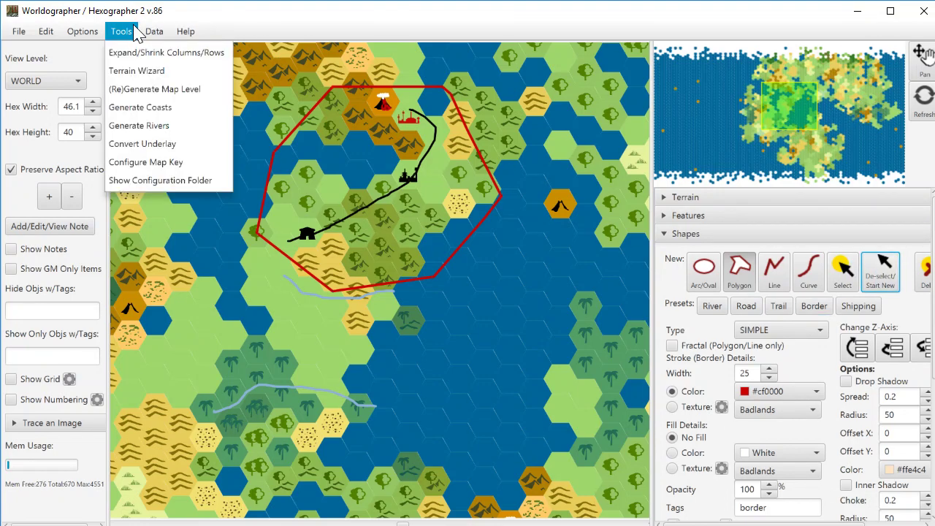
left_click(173, 164)
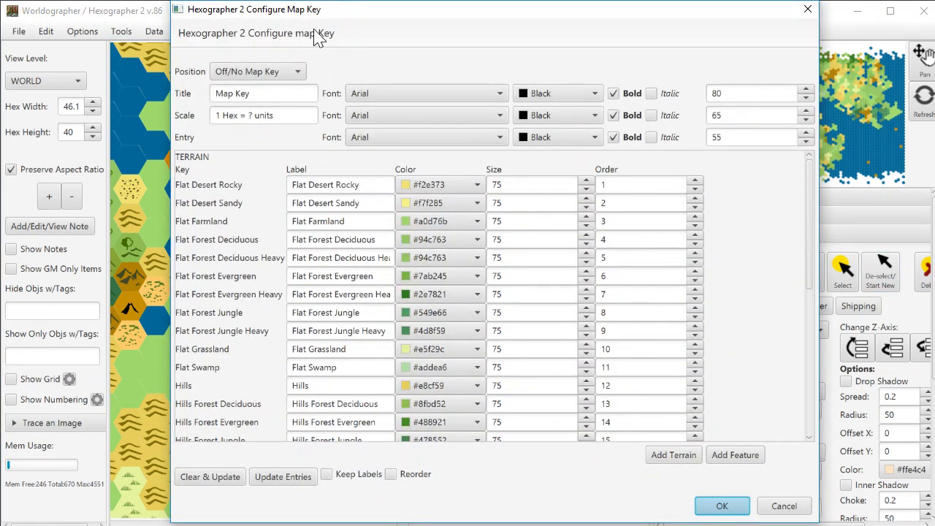
left_click(287, 73)
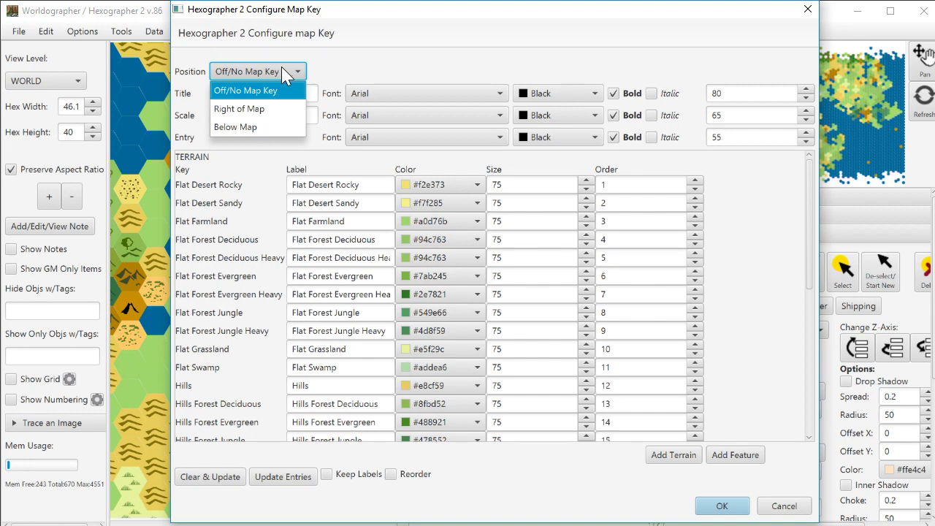
left_click(255, 117)
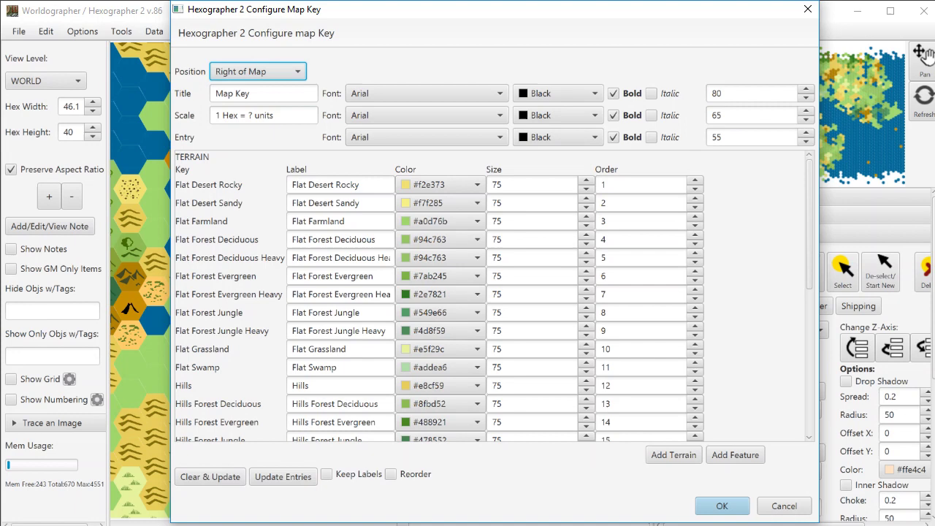
Set the key scale to '1 Hex = 30 Miles' and the title size to 100
left_click_drag(274, 115, 248, 115)
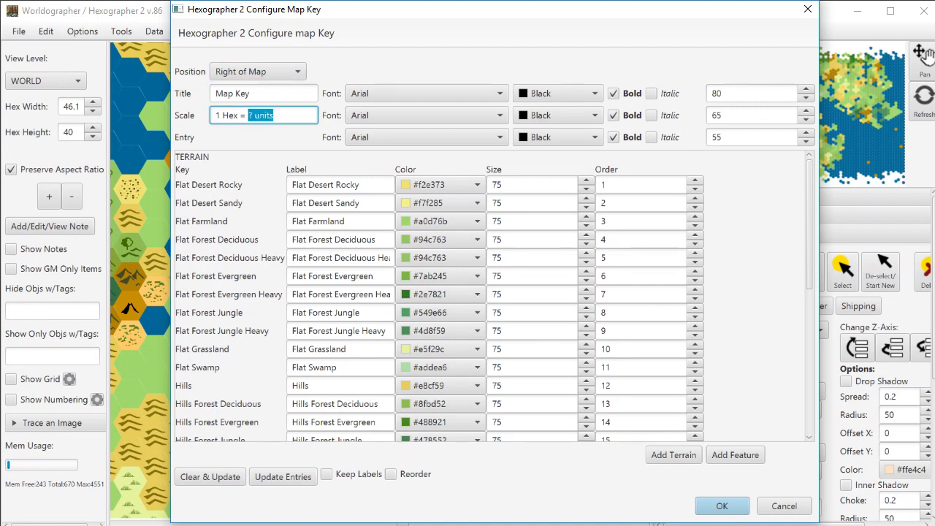
key("BackSpace")
type("30 Miles")
left_click(719, 94)
double_click(716, 94)
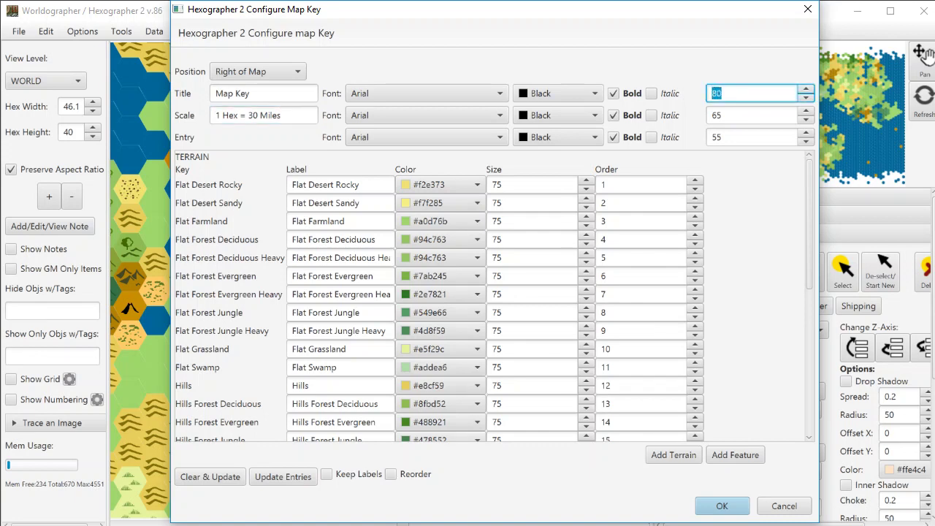
type("100")
Remove 'Flat' from the Desert Rocky and Desert Sandy labels
left_click_drag(309, 185, 291, 185)
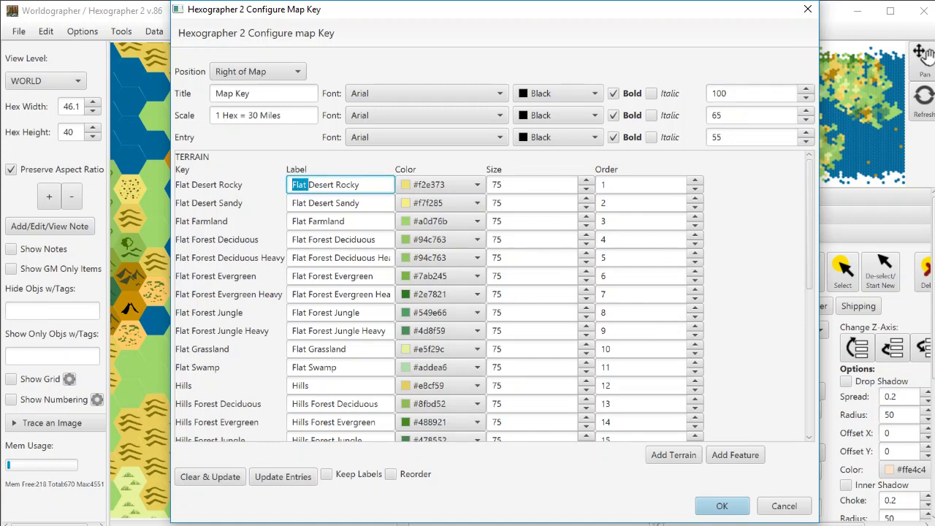
key("BackSpace")
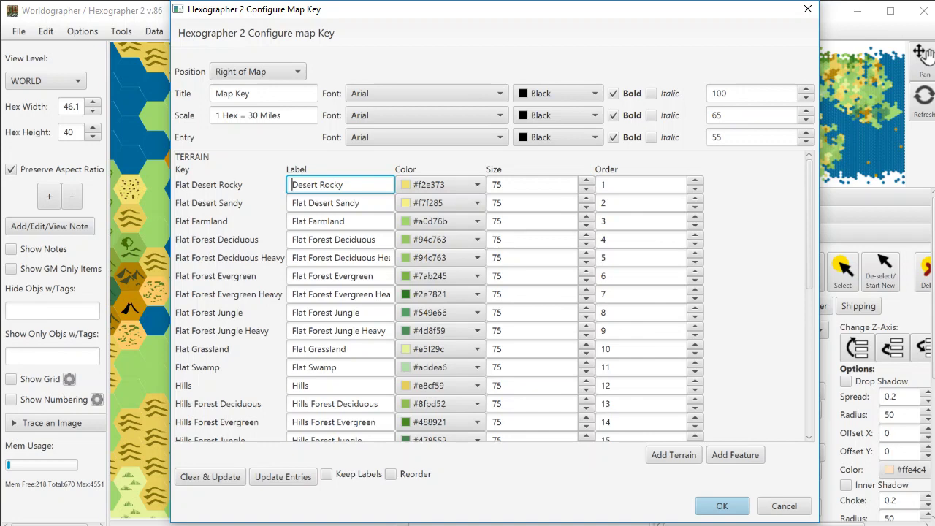
left_click_drag(308, 203, 292, 221)
key("BackSpace")
key("BackSpace")
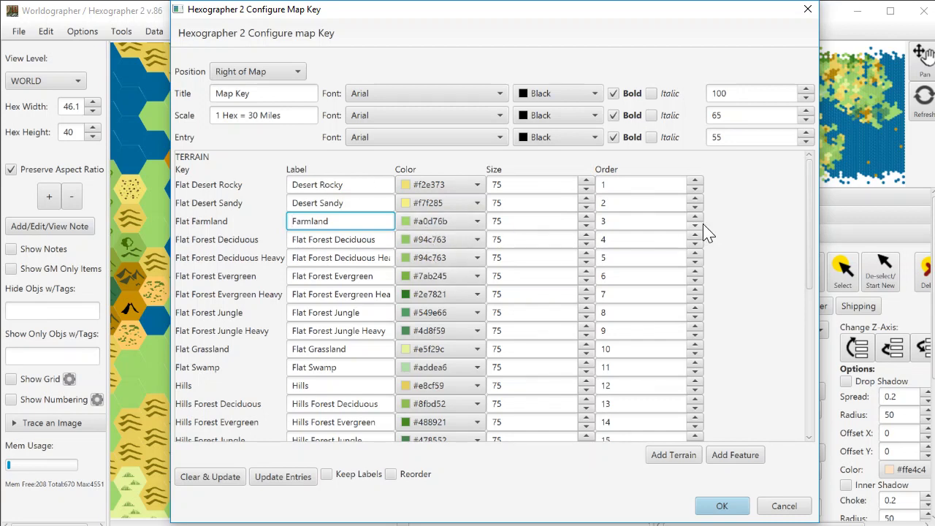
Set Desert Rocky's key order to 3 and Farmland's to 1
left_click(695, 180)
left_click(695, 180)
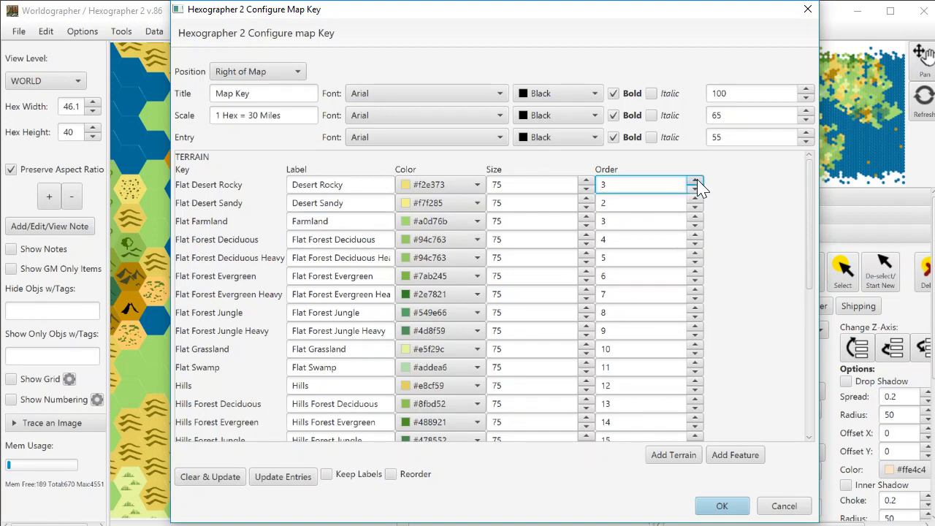
left_click(696, 226)
left_click(695, 226)
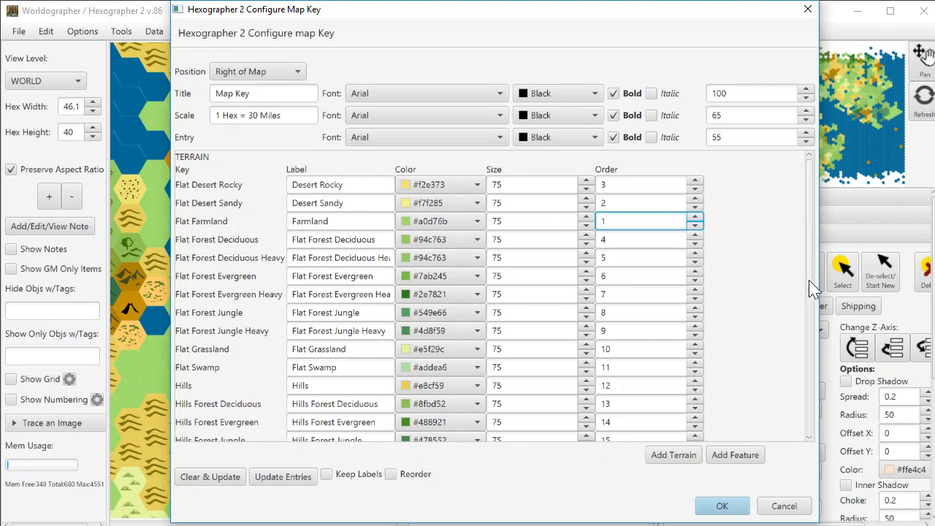
left_click_drag(807, 289, 694, 374)
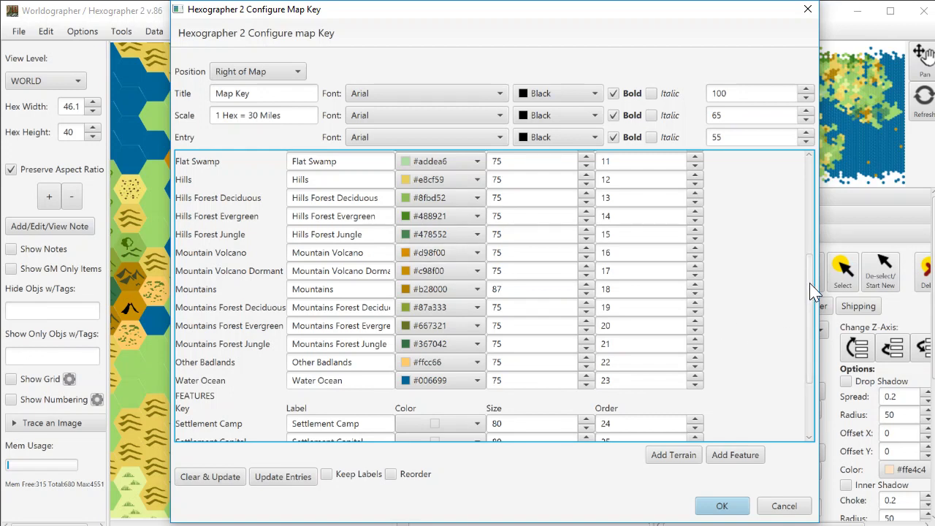
Shorten the settlement labels to Camp, Capital and City, and colour Camp #1a3399
scroll(813, 290, "down", 3)
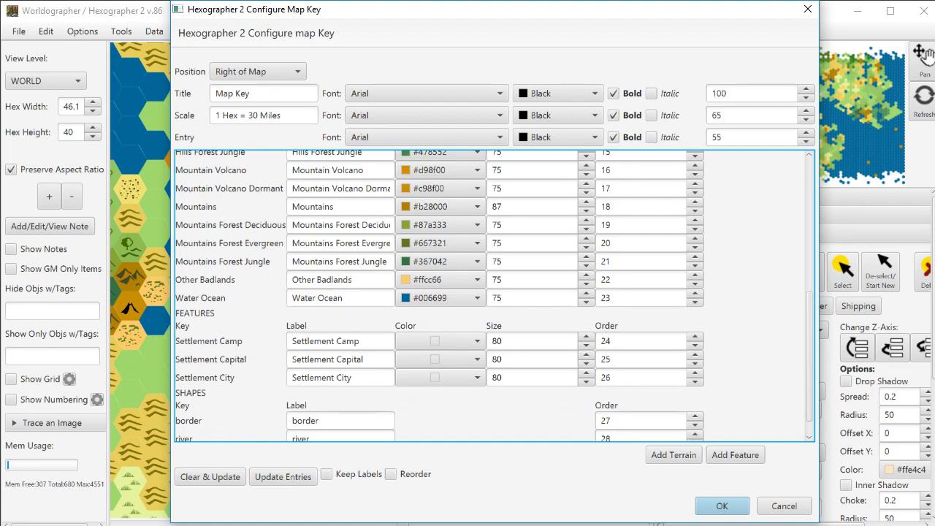
left_click_drag(336, 341, 238, 349)
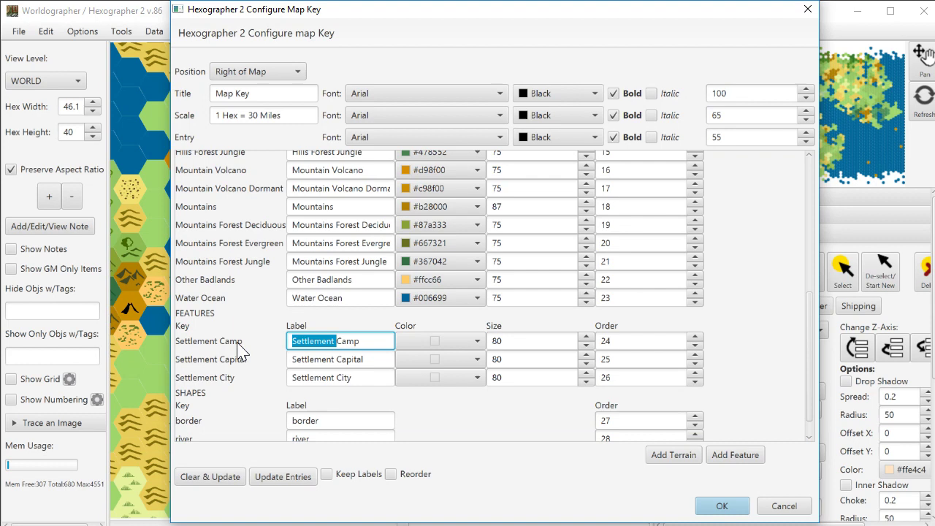
key("BackSpace")
left_click_drag(336, 359, 292, 377)
key("BackSpace")
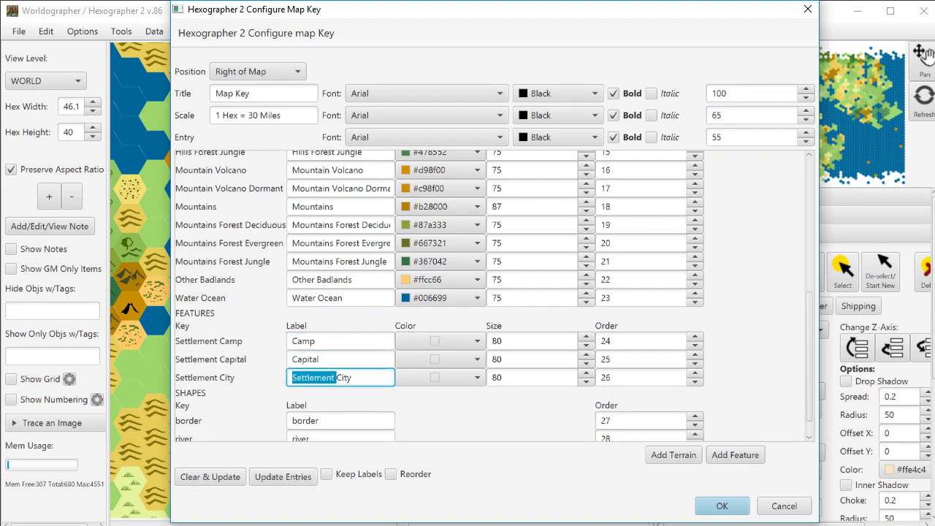
key("BackSpace")
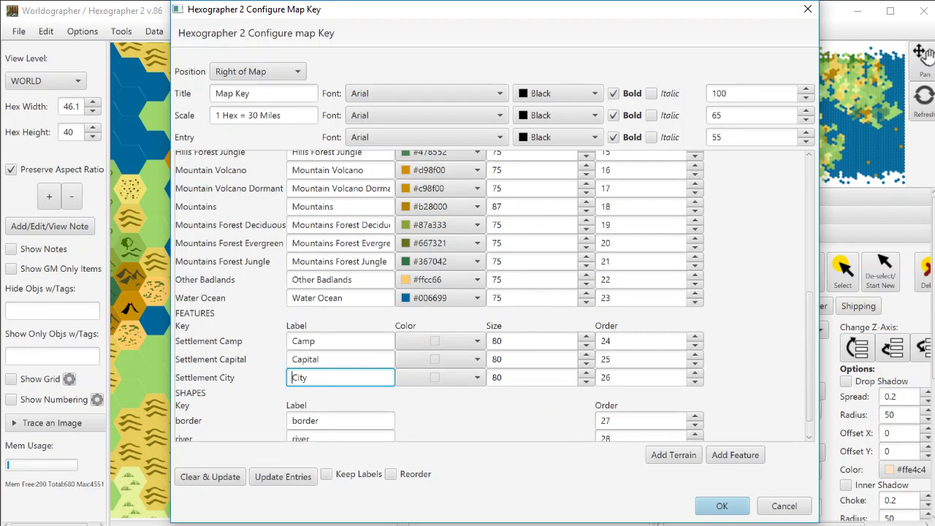
left_click(478, 344)
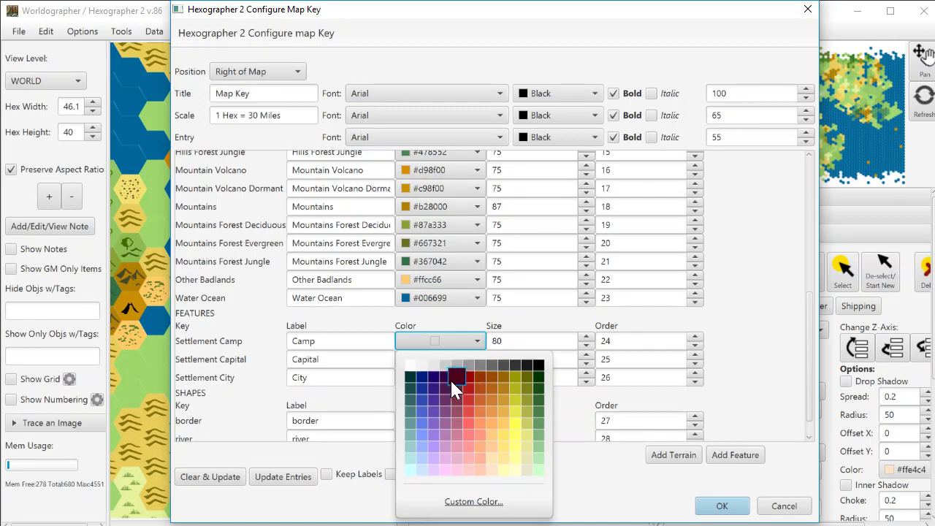
left_click(423, 388)
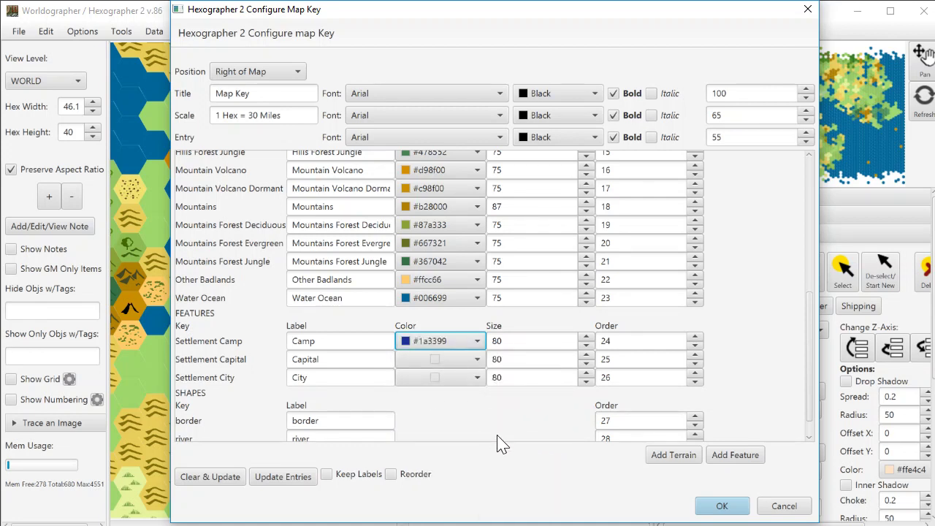
Capitalise the border shape label to 'Border'
left_click(810, 375)
scroll(814, 376, "down", 1)
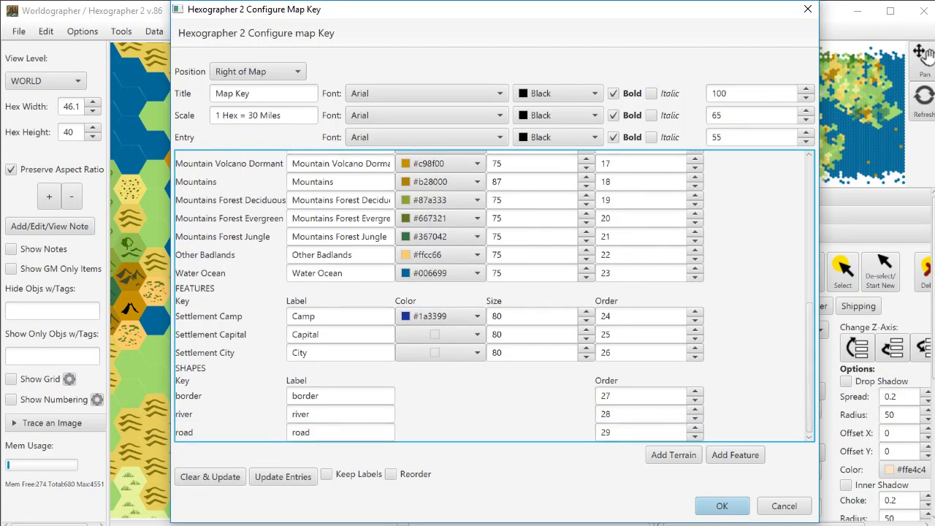
left_click(293, 395)
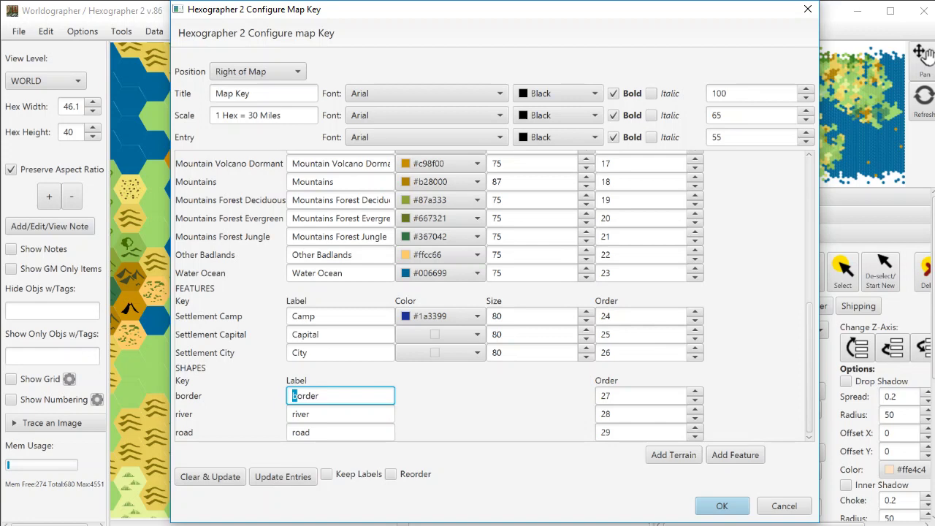
type("B")
left_click_drag(501, 21, 336, 22)
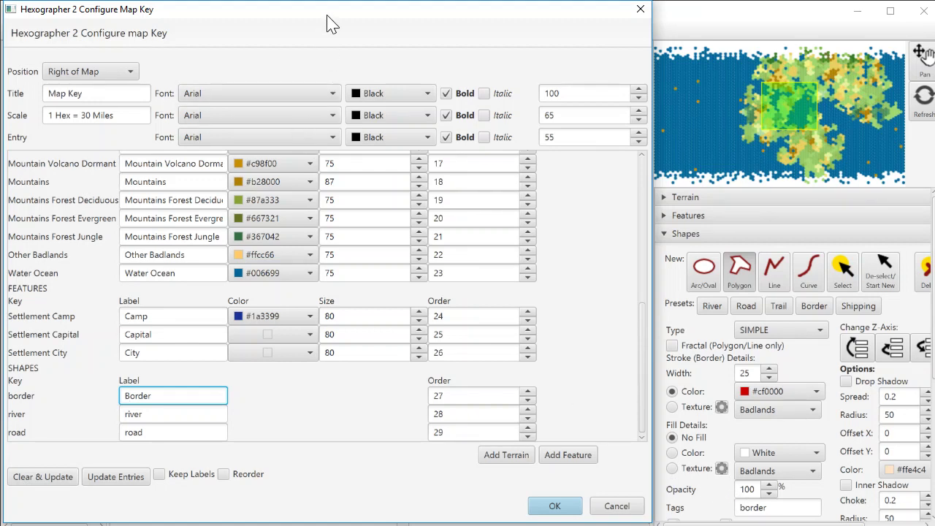
left_click_drag(325, 23, 463, 25)
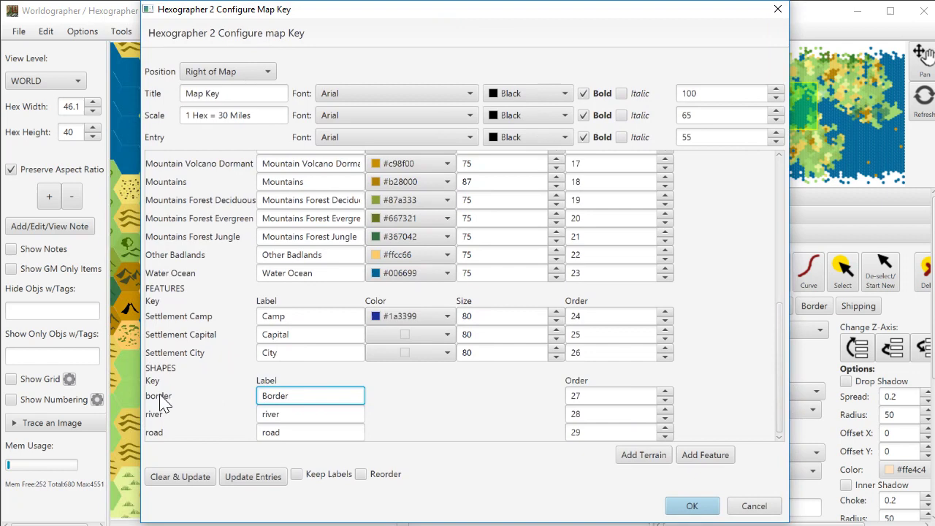
Capitalise the river and road shape labels to 'River' and 'Road'
left_click(264, 414)
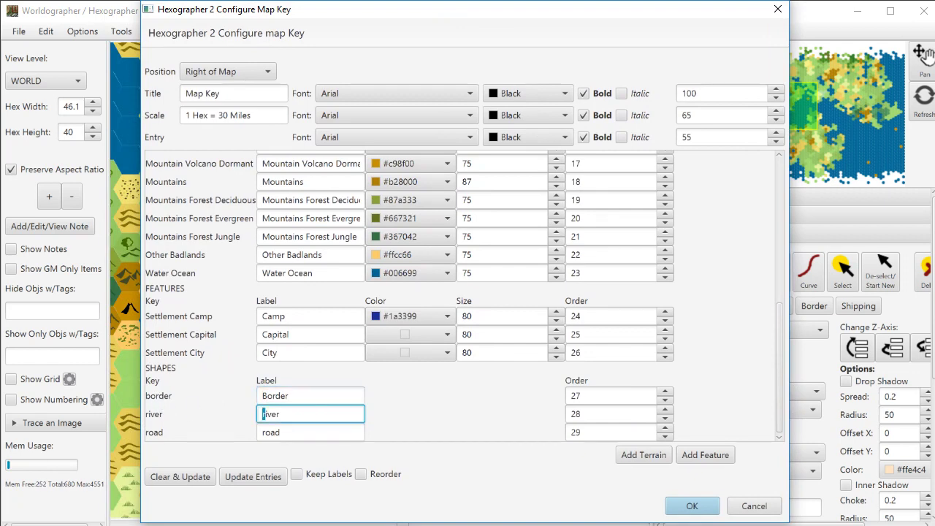
key("BackSpace")
type("R")
left_click(262, 432)
type("R")
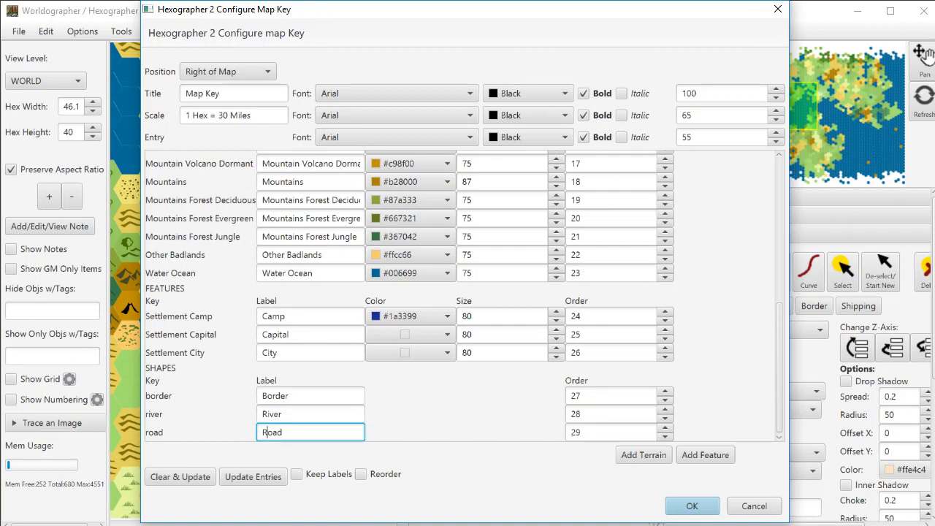
left_click(447, 413)
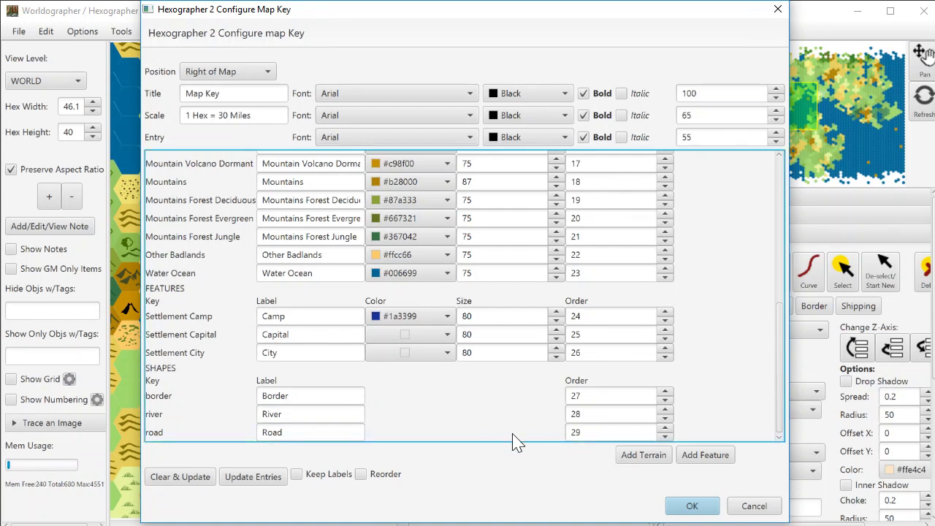
left_click(642, 457)
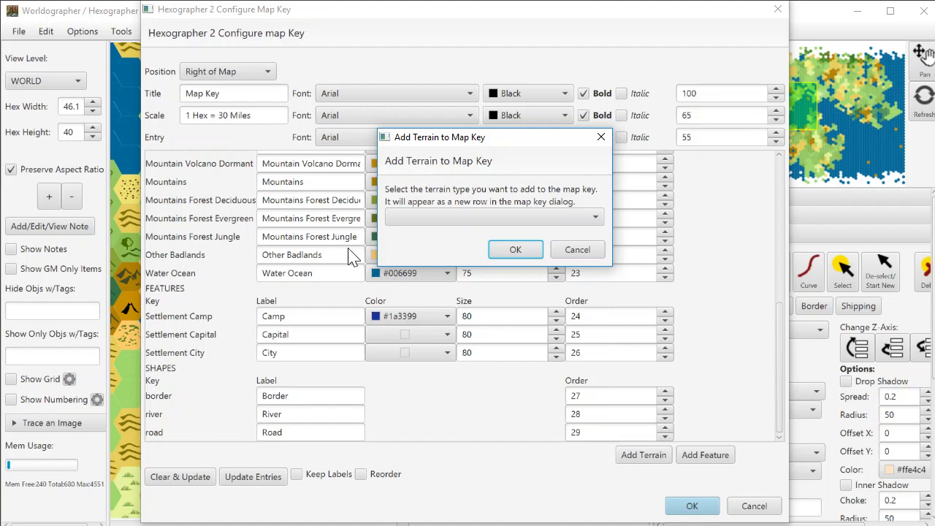
Add the Flat Beach terrain to the map key as entry 30
left_click(524, 219)
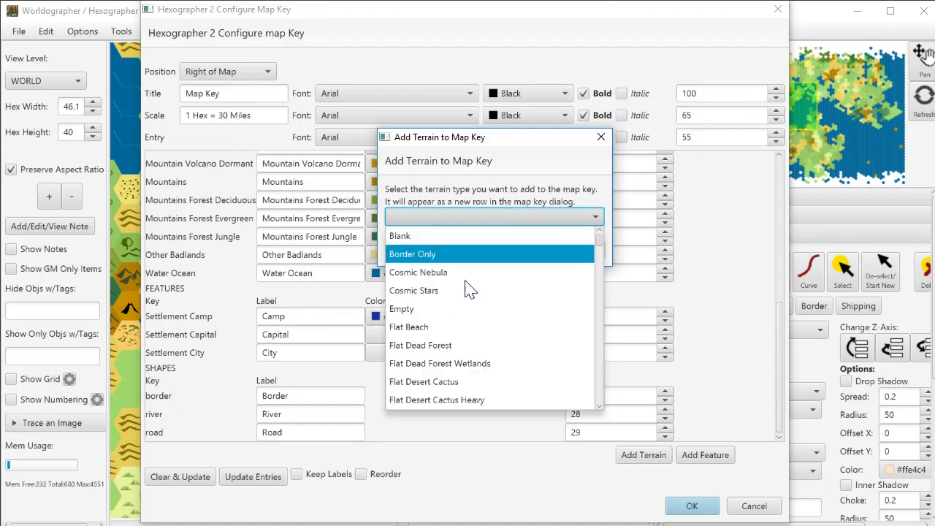
left_click(448, 329)
left_click(447, 329)
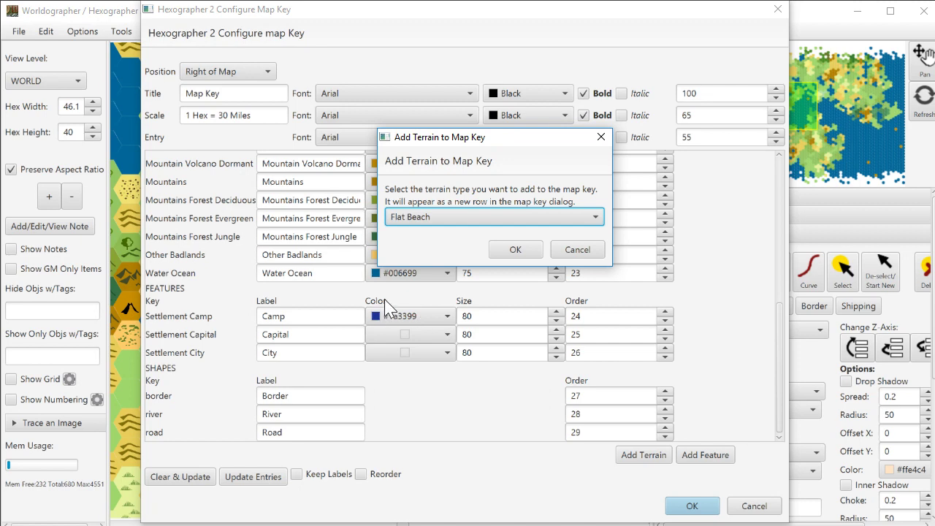
left_click(515, 250)
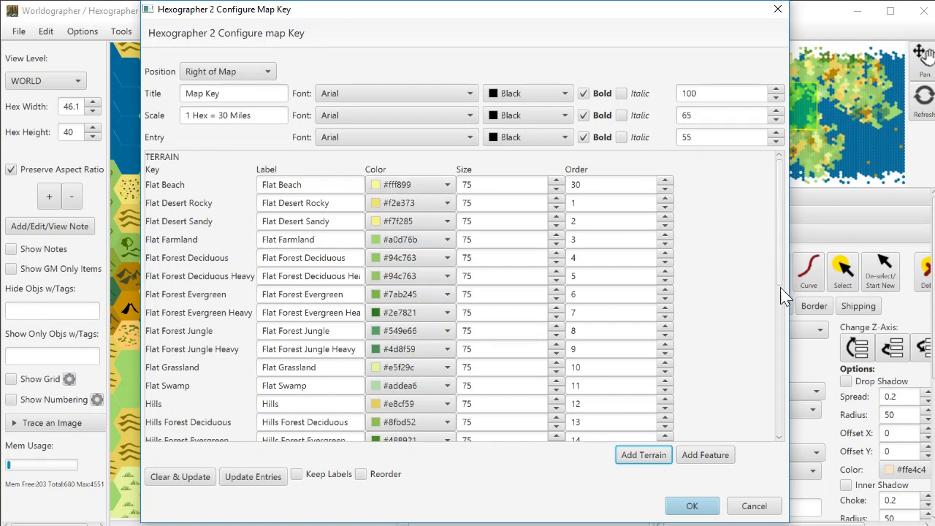
Add the ACExp Elf AC-Elf-Castle-A feature to the map key as entry 31
left_click(702, 460)
left_click(487, 218)
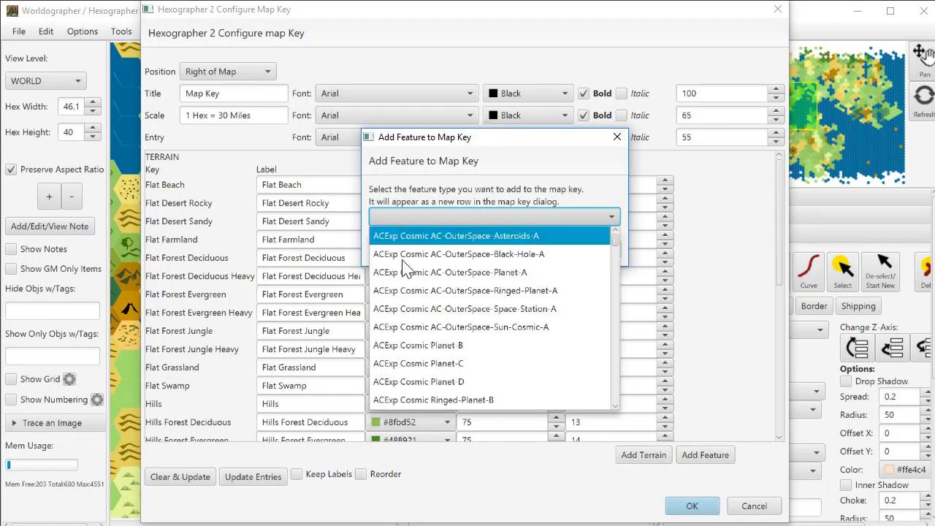
scroll(547, 277, "down", 10)
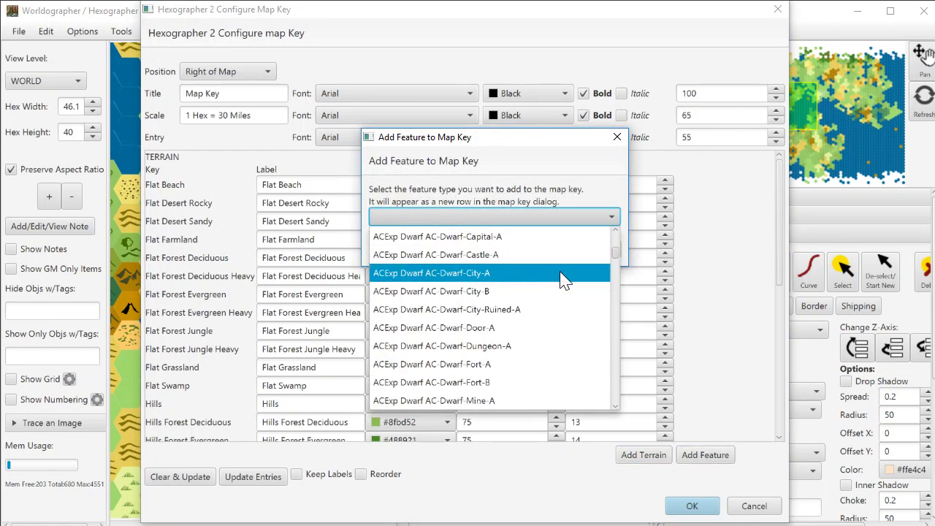
scroll(566, 279, "down", 10)
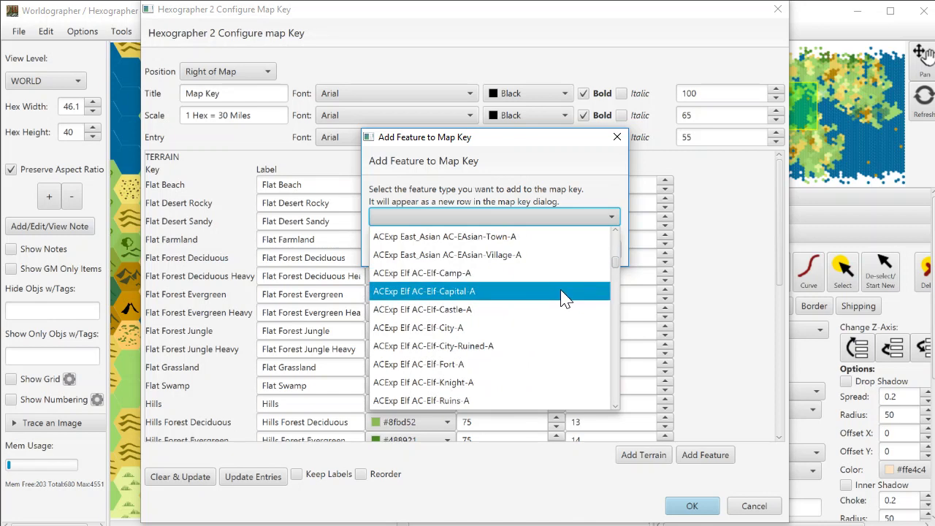
left_click(533, 310)
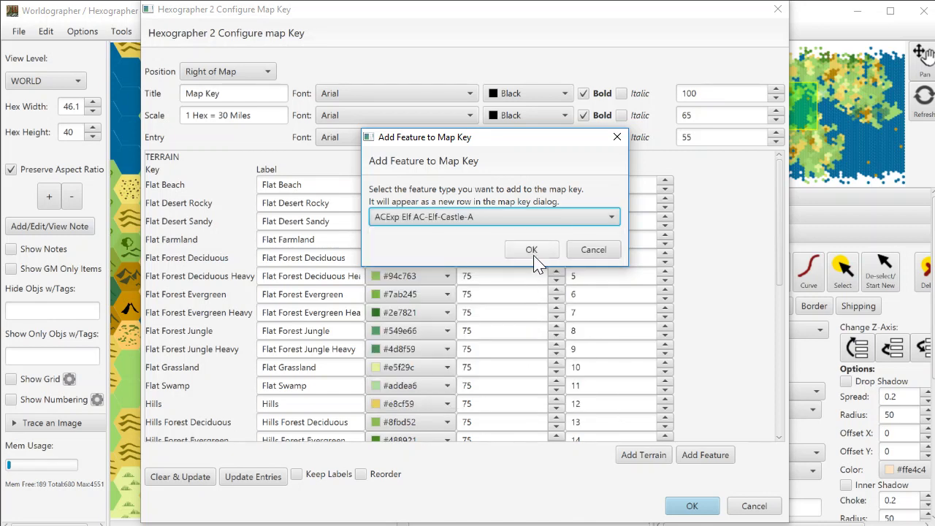
left_click(531, 249)
left_click_drag(778, 234, 783, 441)
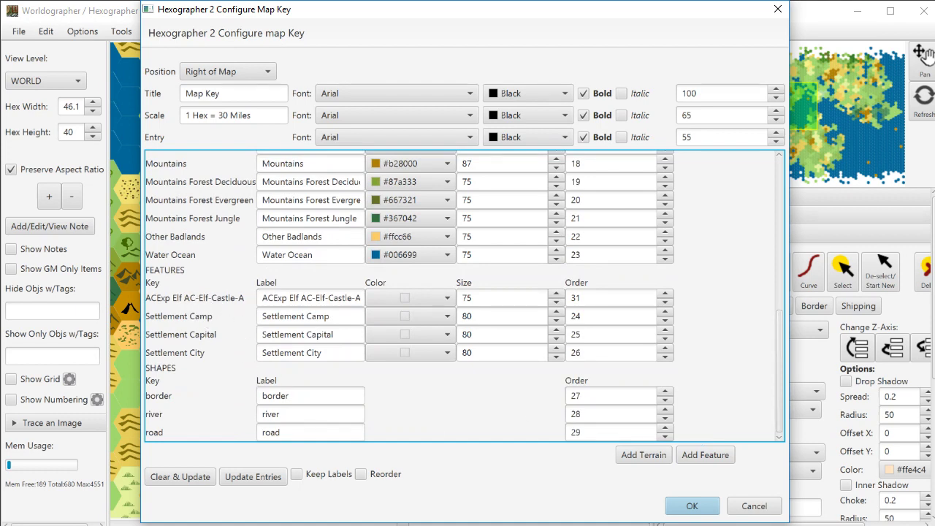
Rewrite the ACExp Elf castle label in the map key to read 'Elf Castle'
double_click(274, 297)
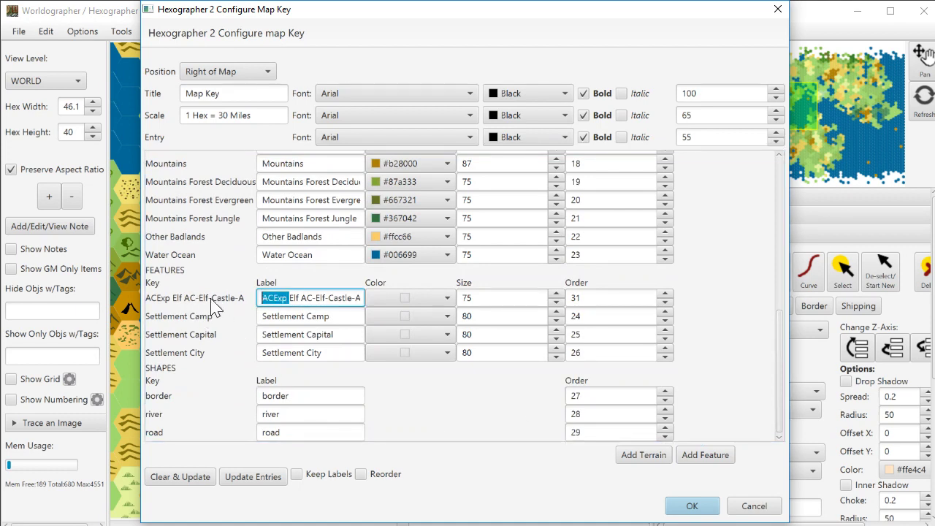
key("Delete")
key("Delete")
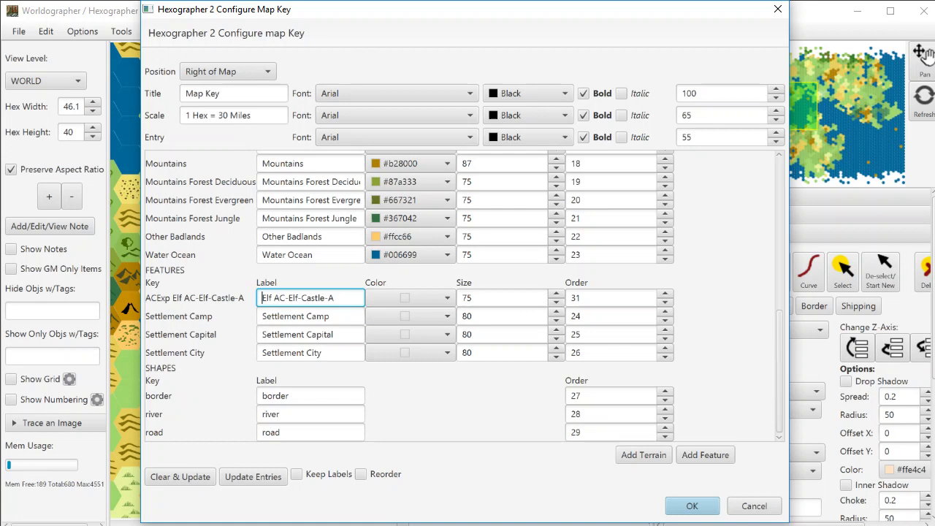
key("ctrl+Right")
key("shift+End")
type("Ca")
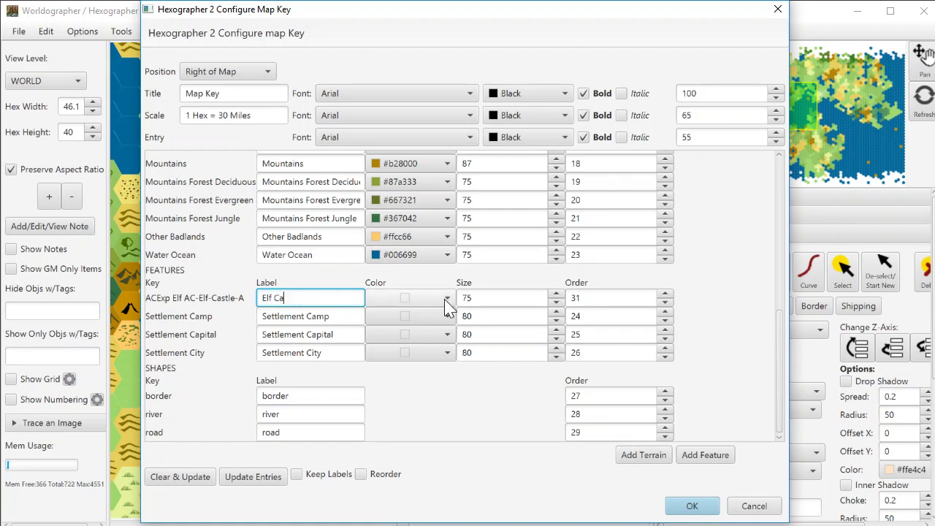
type("stle")
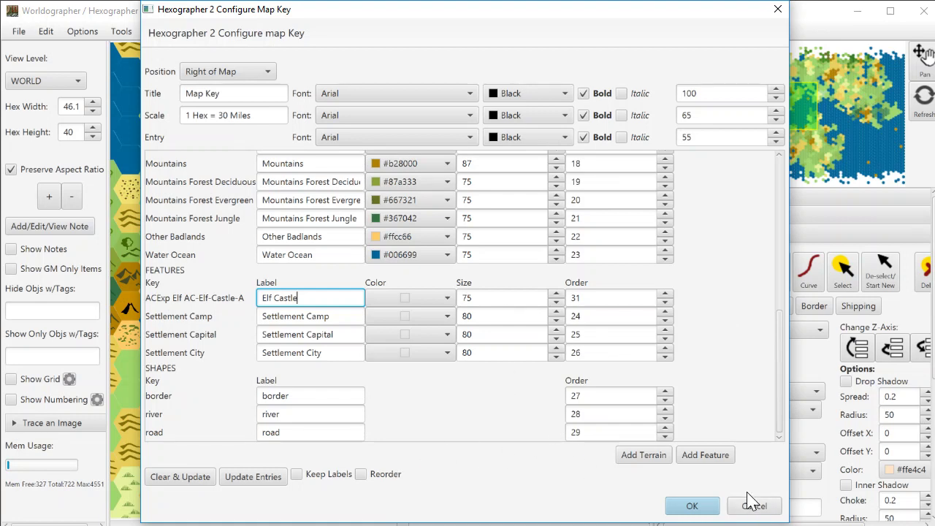
Apply the Configure Map Key settings and scroll the map right toward the legend
left_click(692, 506)
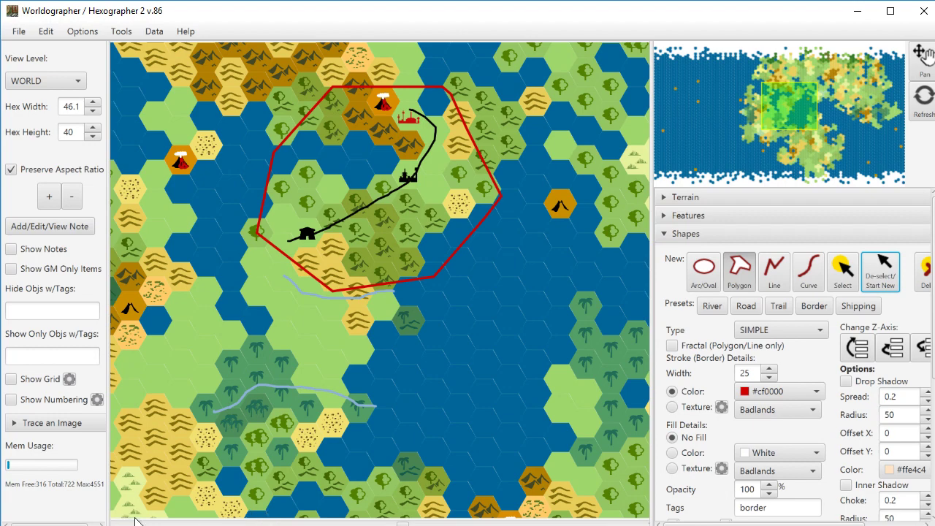
left_click_drag(403, 523, 646, 524)
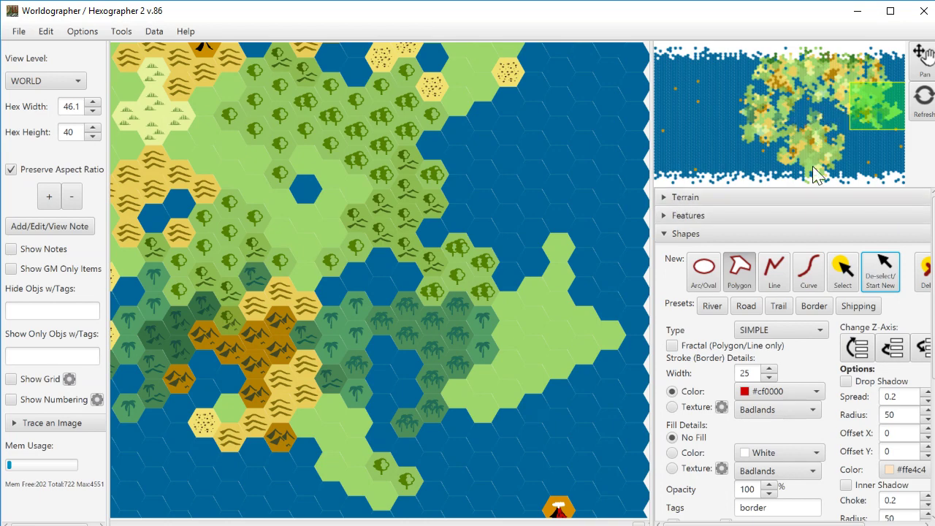
Scroll through the Map Key down to its Flat Beach and Elf Castle entries
left_click_drag(892, 114, 881, 48)
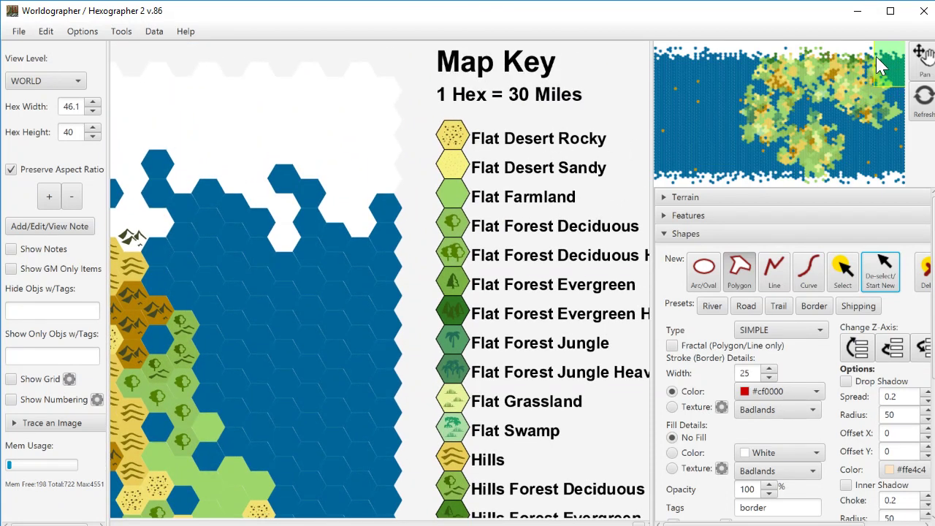
left_click_drag(884, 65, 883, 119)
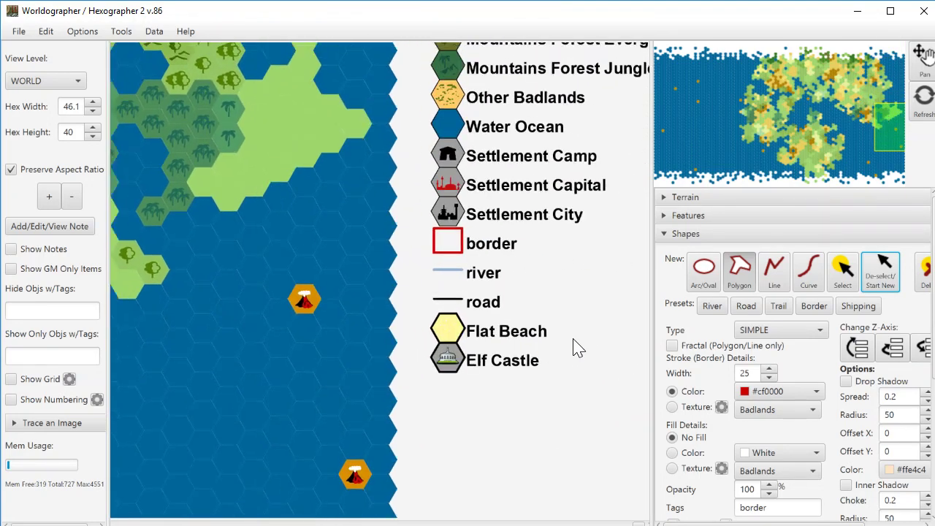